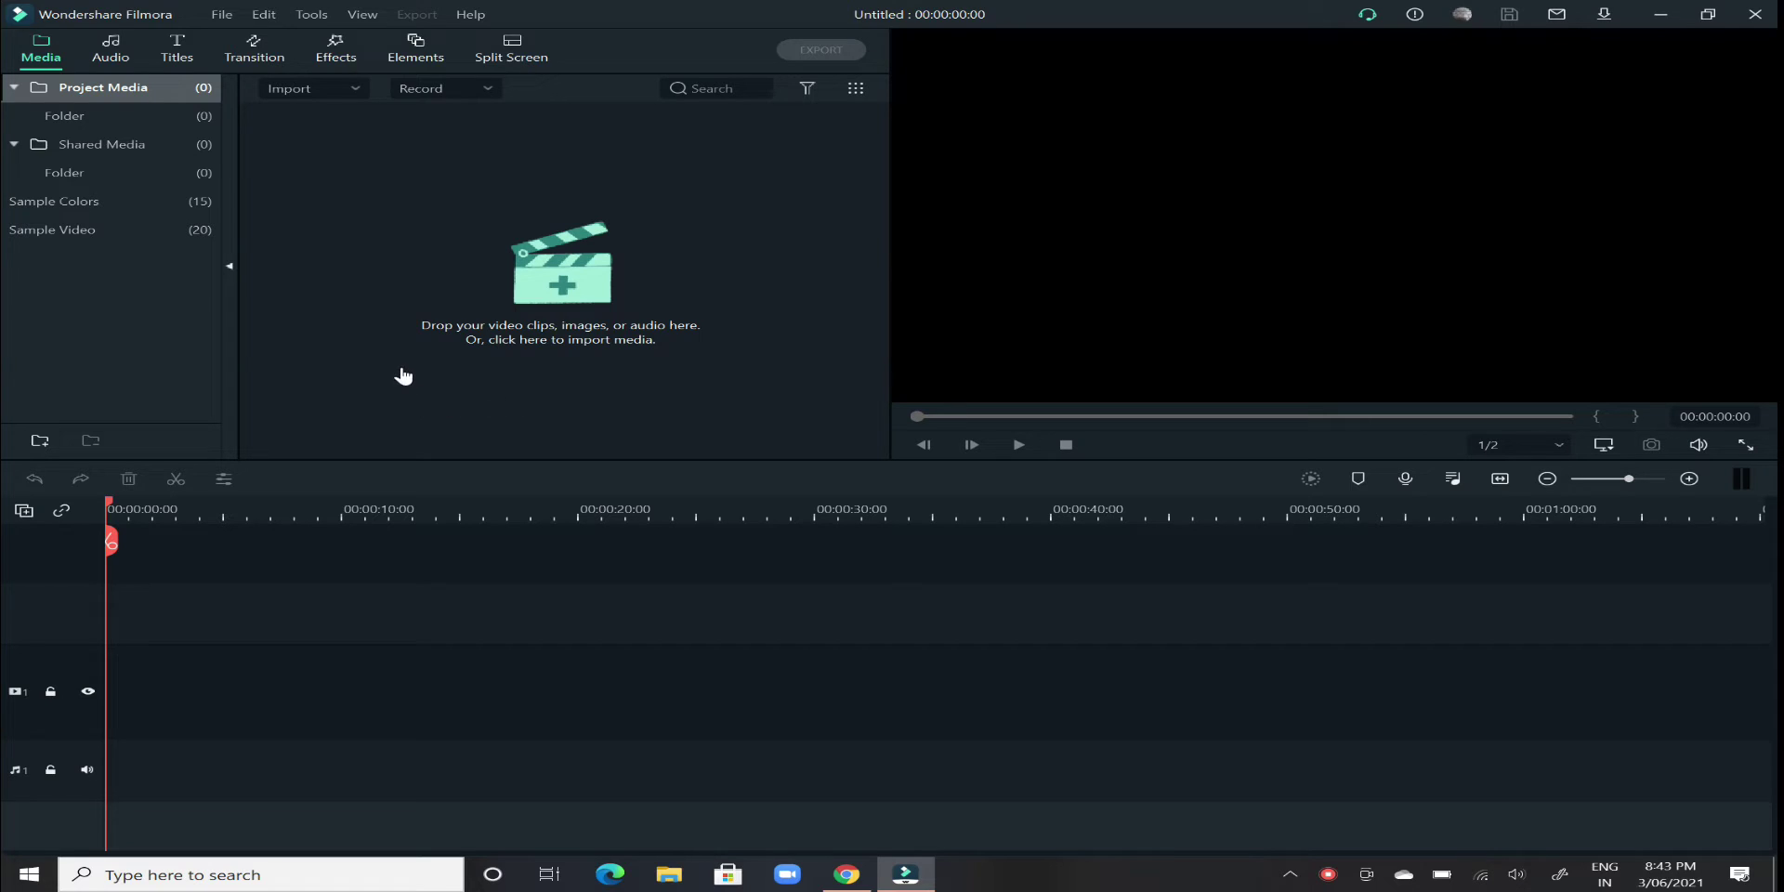
Step: Import VID_20210529_154910 from the Downloads folder into the project media
left_click(648, 238)
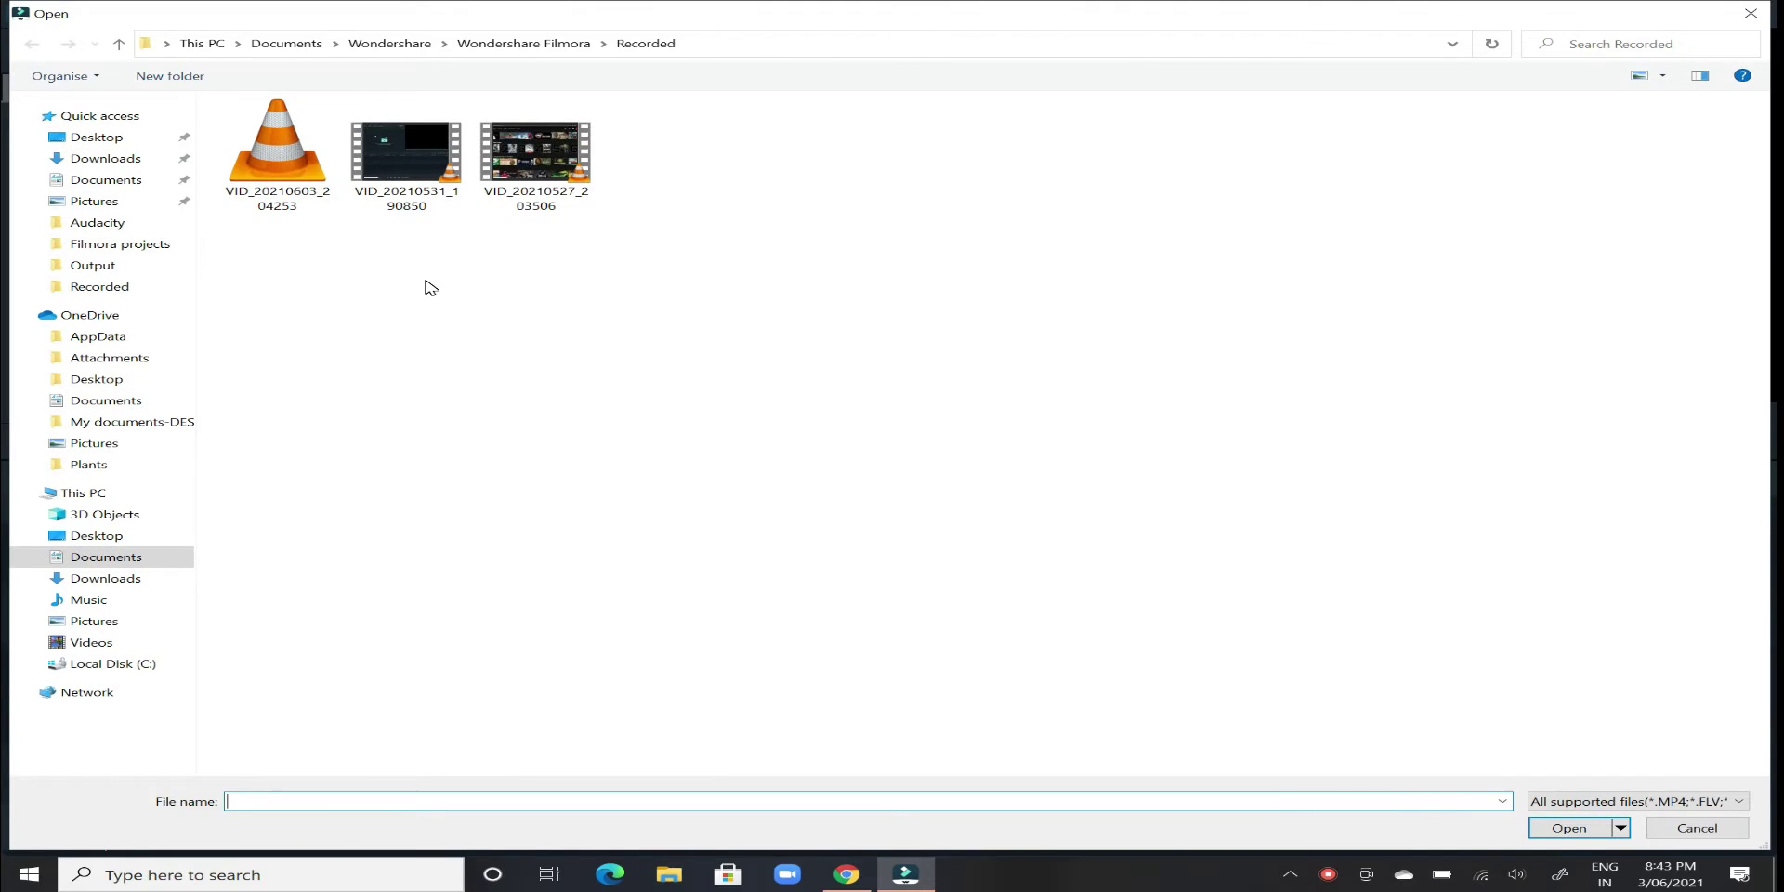
left_click(110, 163)
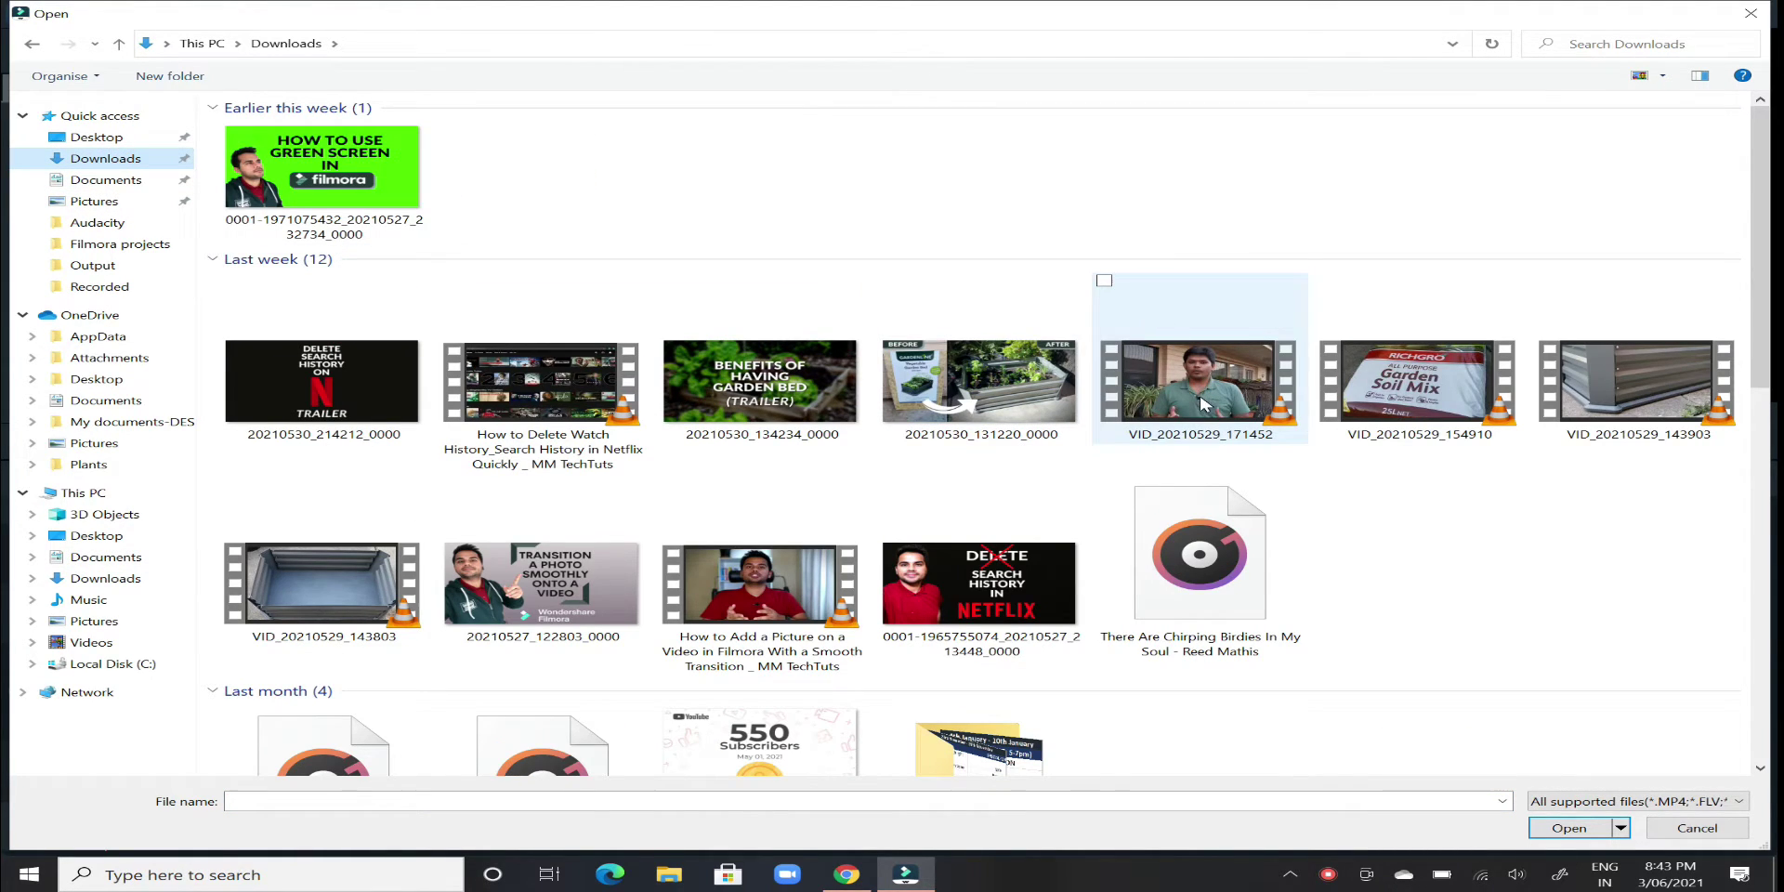
left_click(1426, 383)
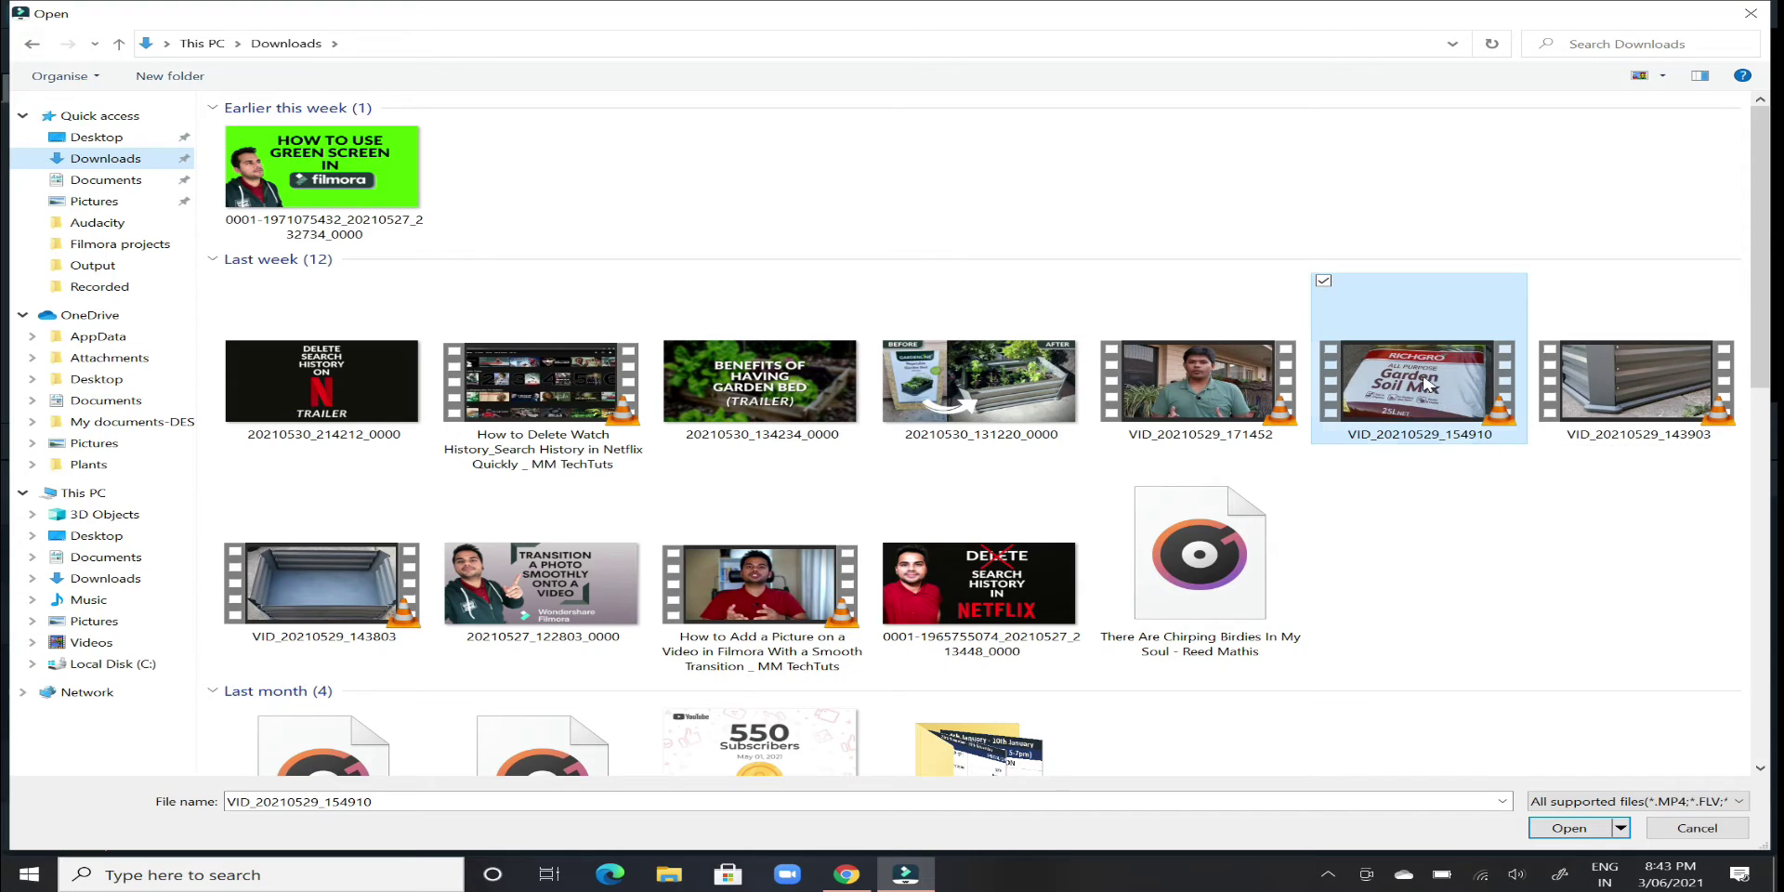
double_click(1427, 385)
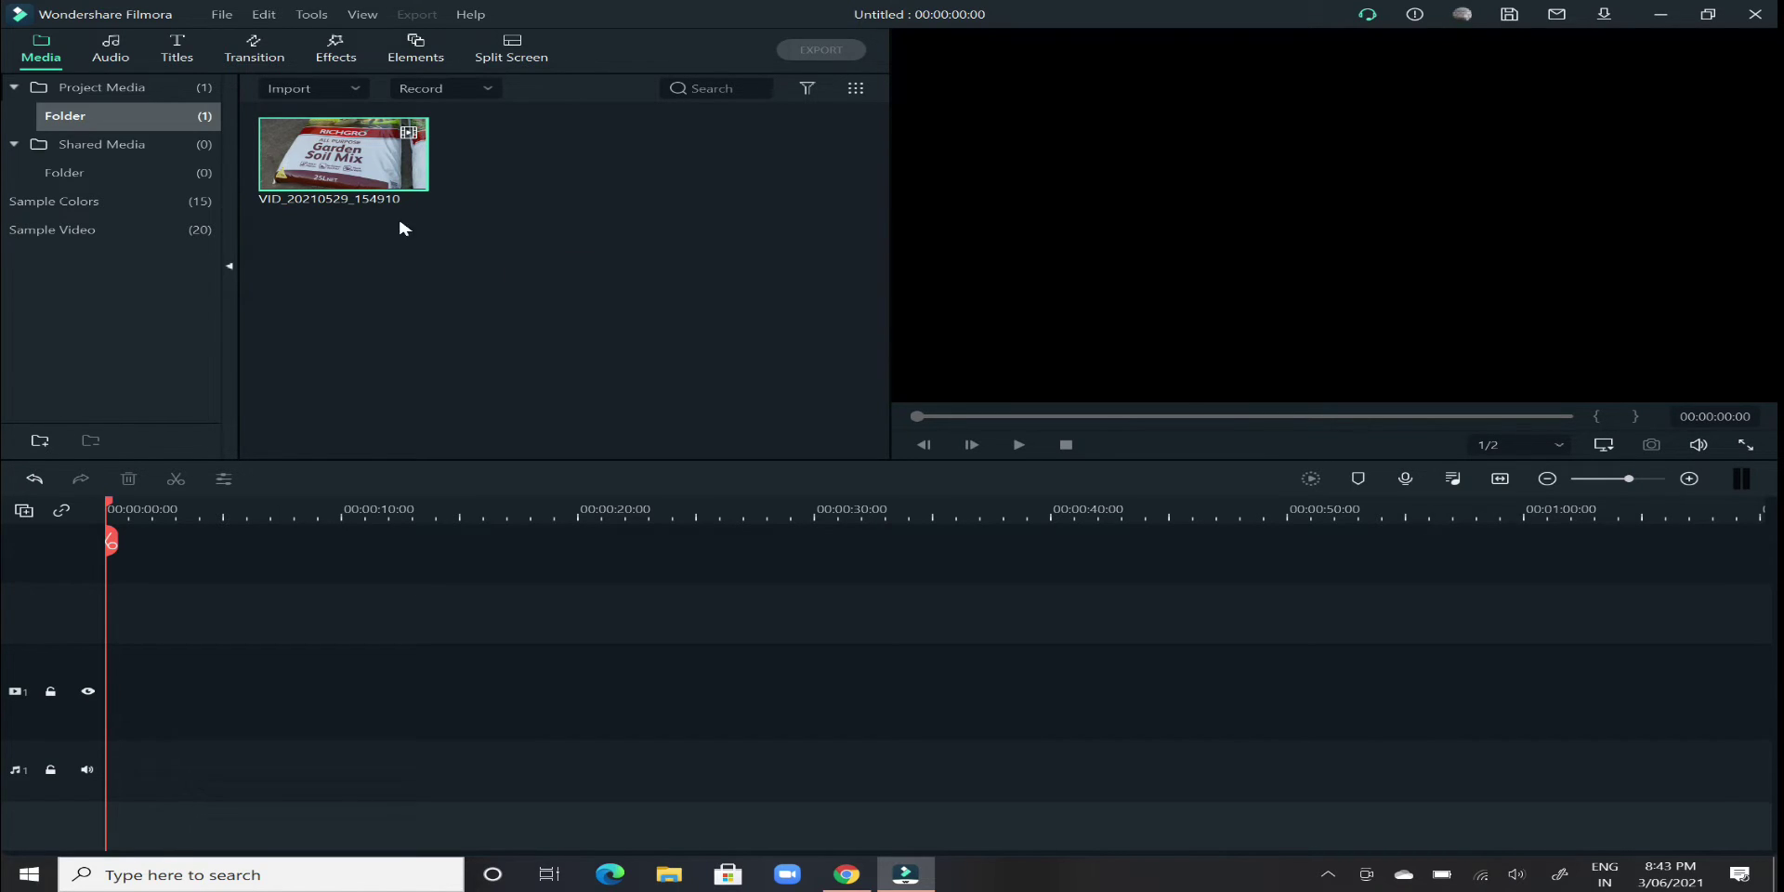
Step: Drop VID_20210529_154910 at 00:00 on the video track, keeping the 1920 x 1080 25fps project settings
left_click_drag(330, 158, 104, 701)
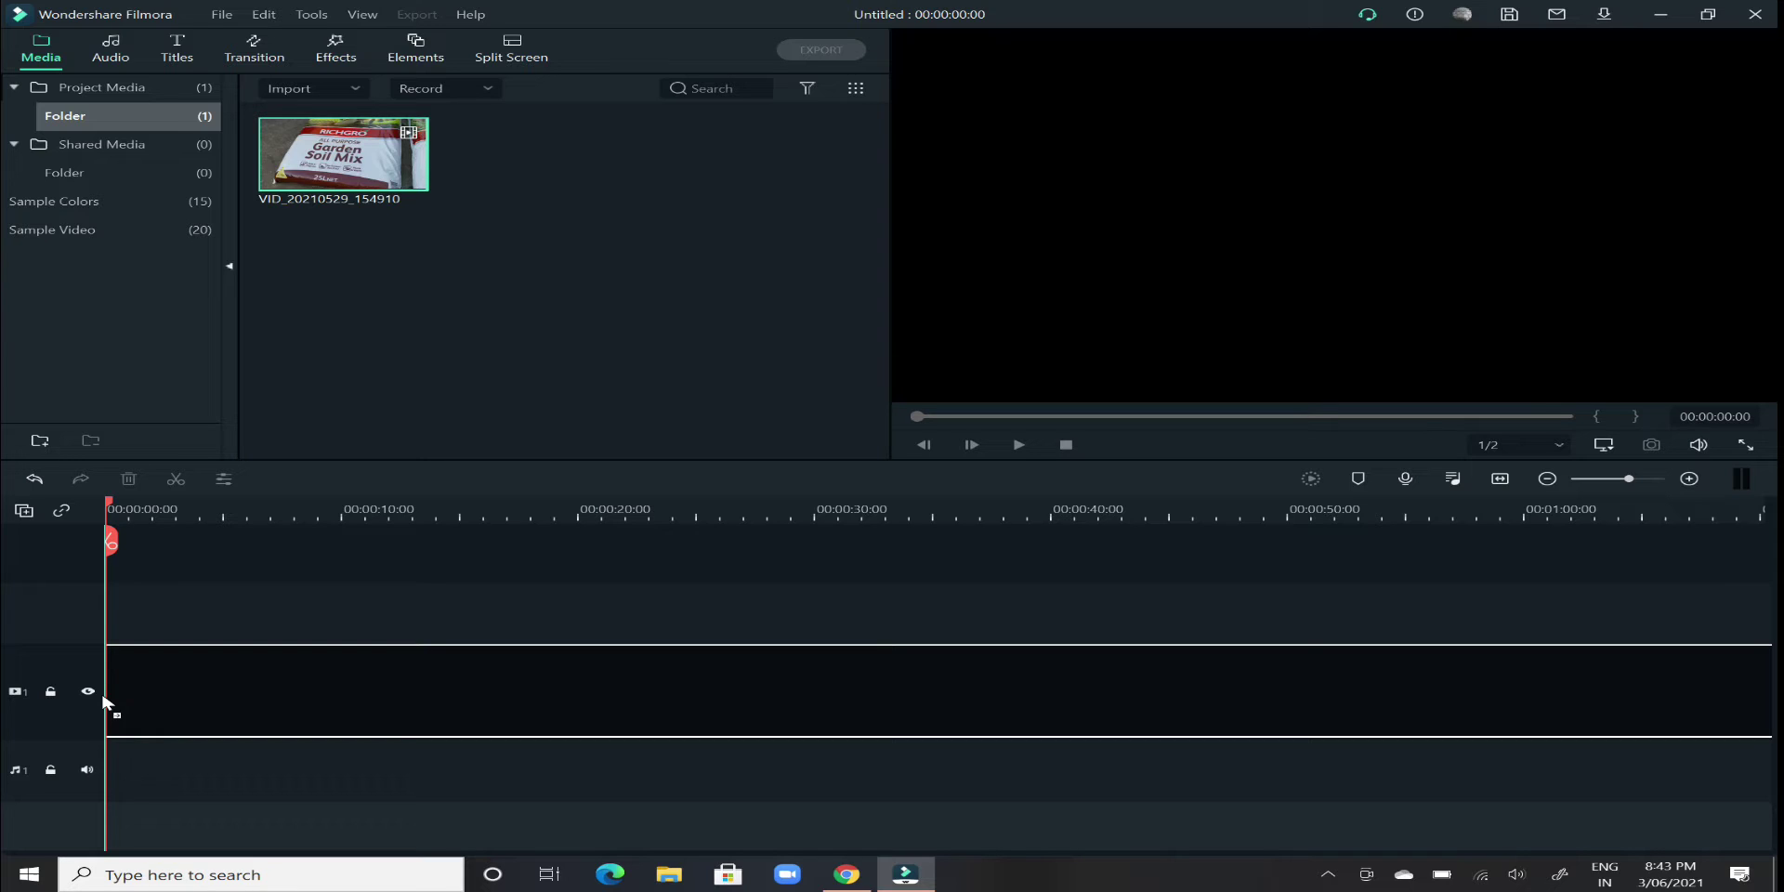
mouse_move(103, 697)
left_mouse_down()
mouse_move(155, 700)
mouse_move(115, 702)
left_mouse_up()
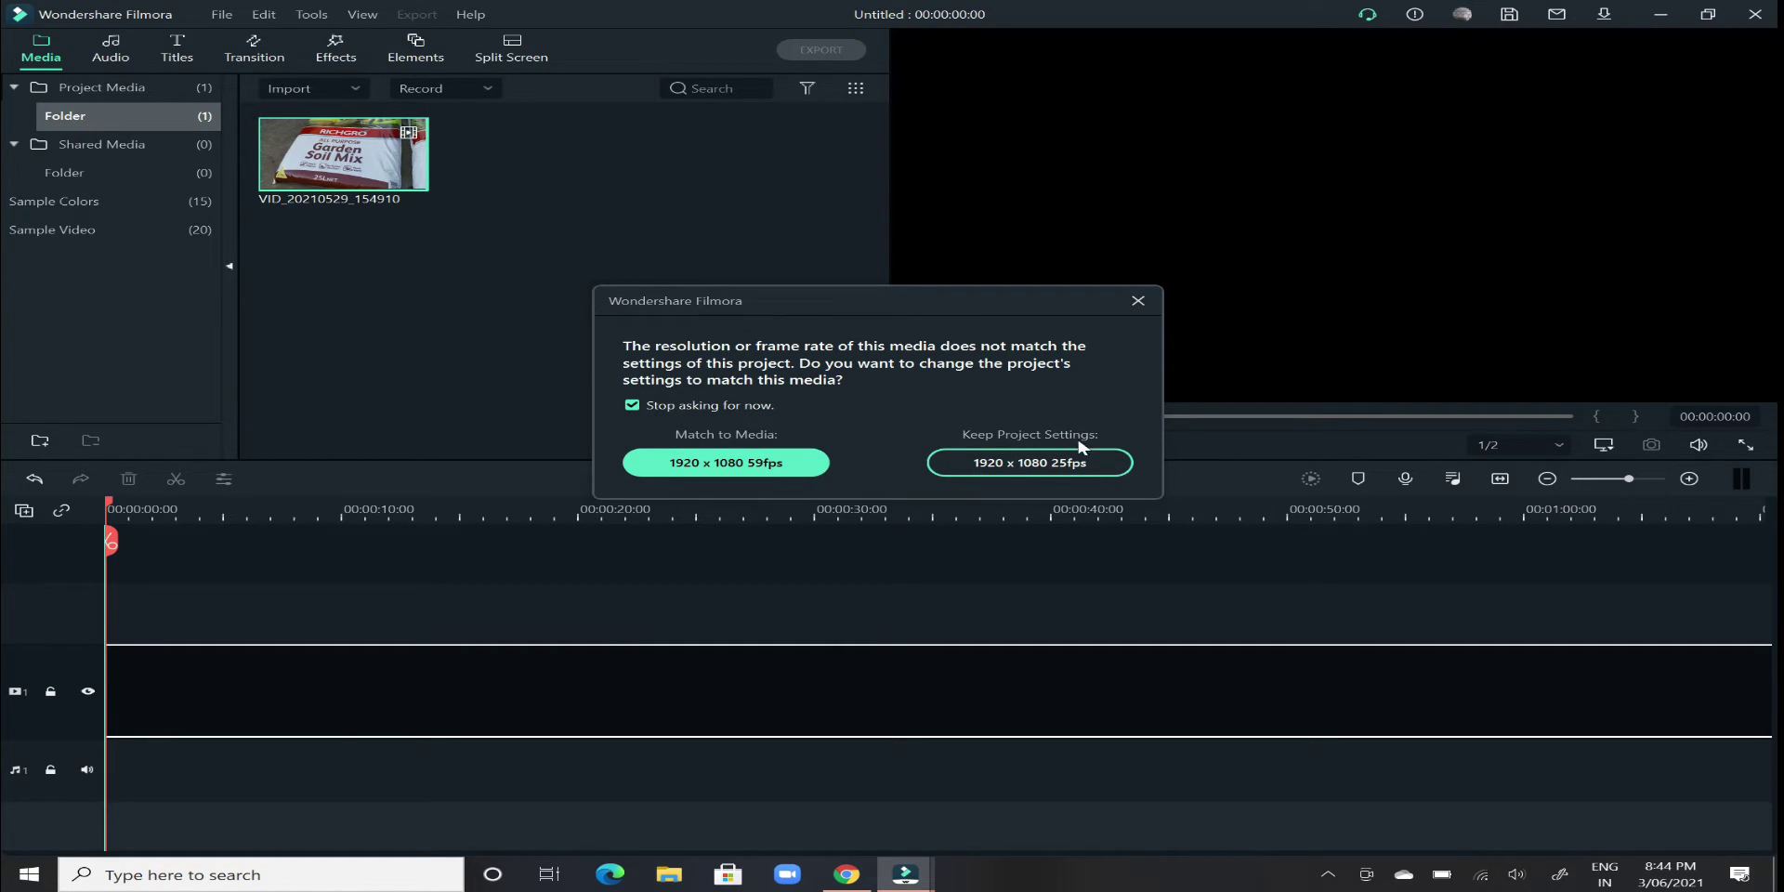
left_click(1009, 462)
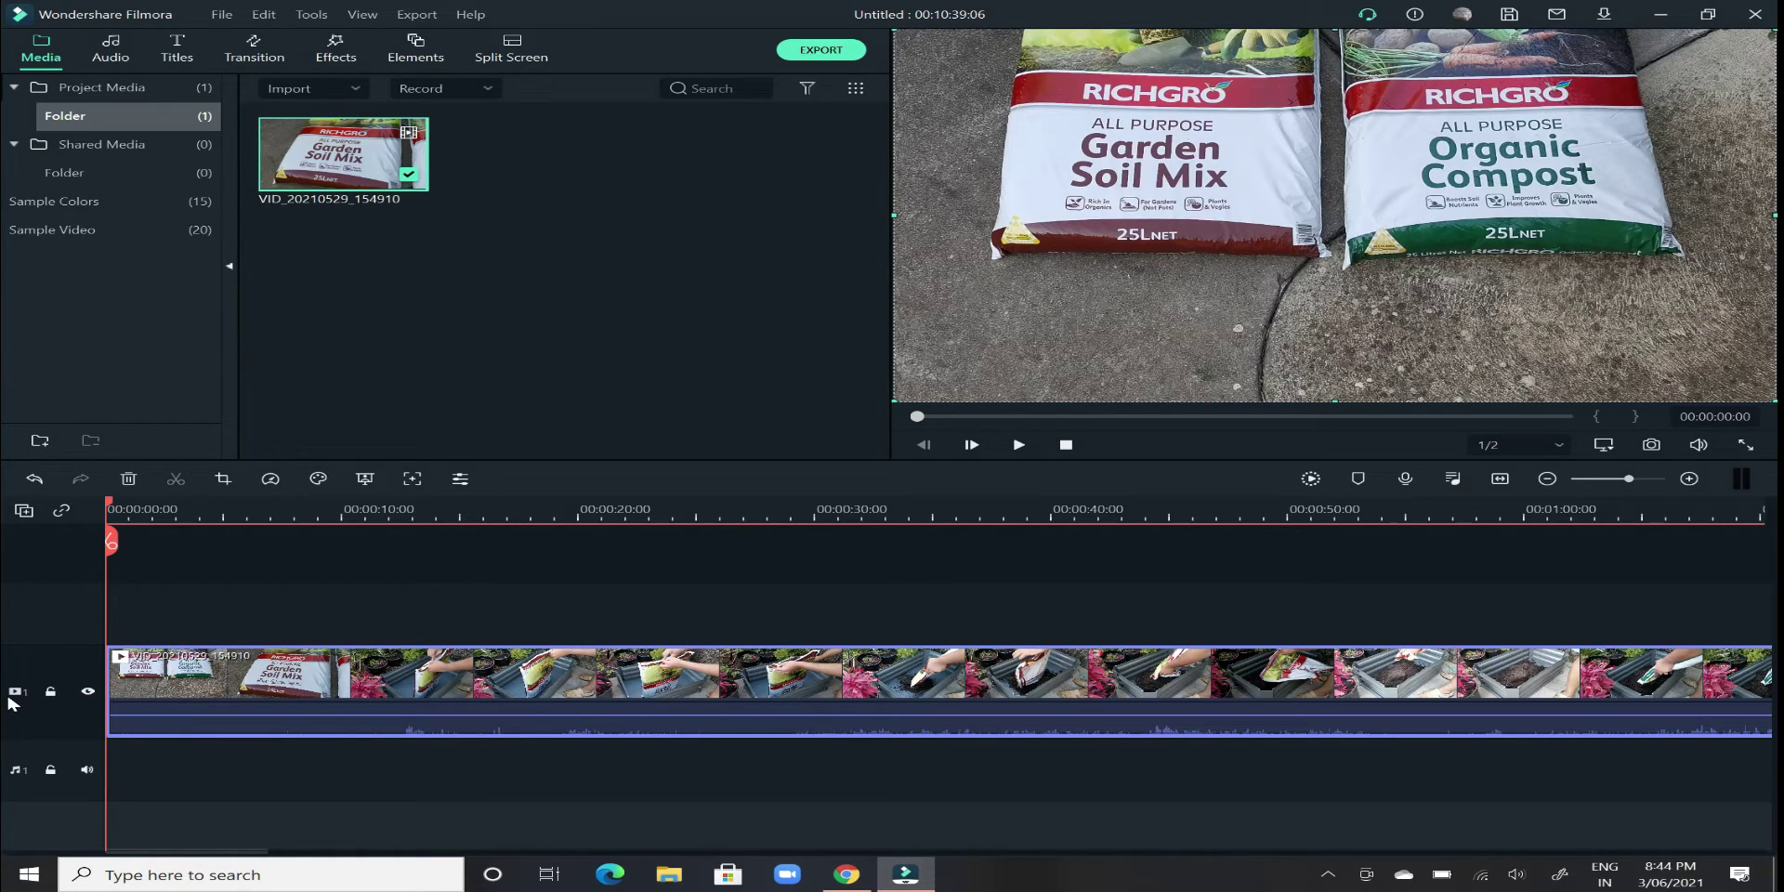
Step: Deselect the timeline clip, then browse the Audio tab's Included music to the Drift tracks
left_click(13, 791)
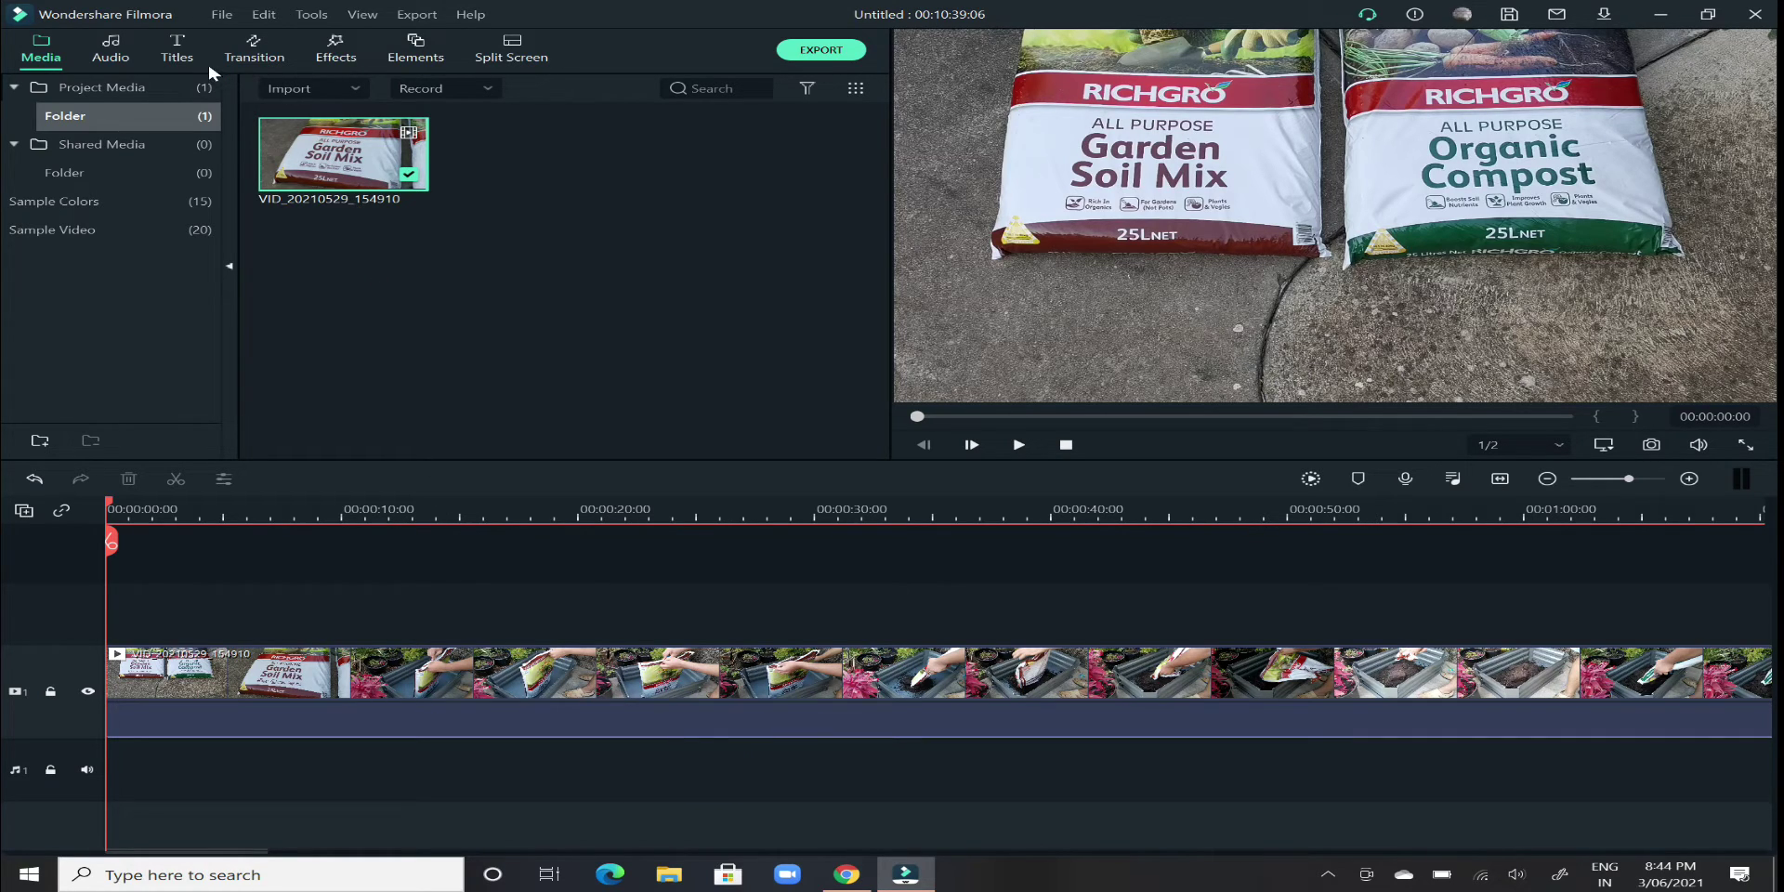
left_click(109, 58)
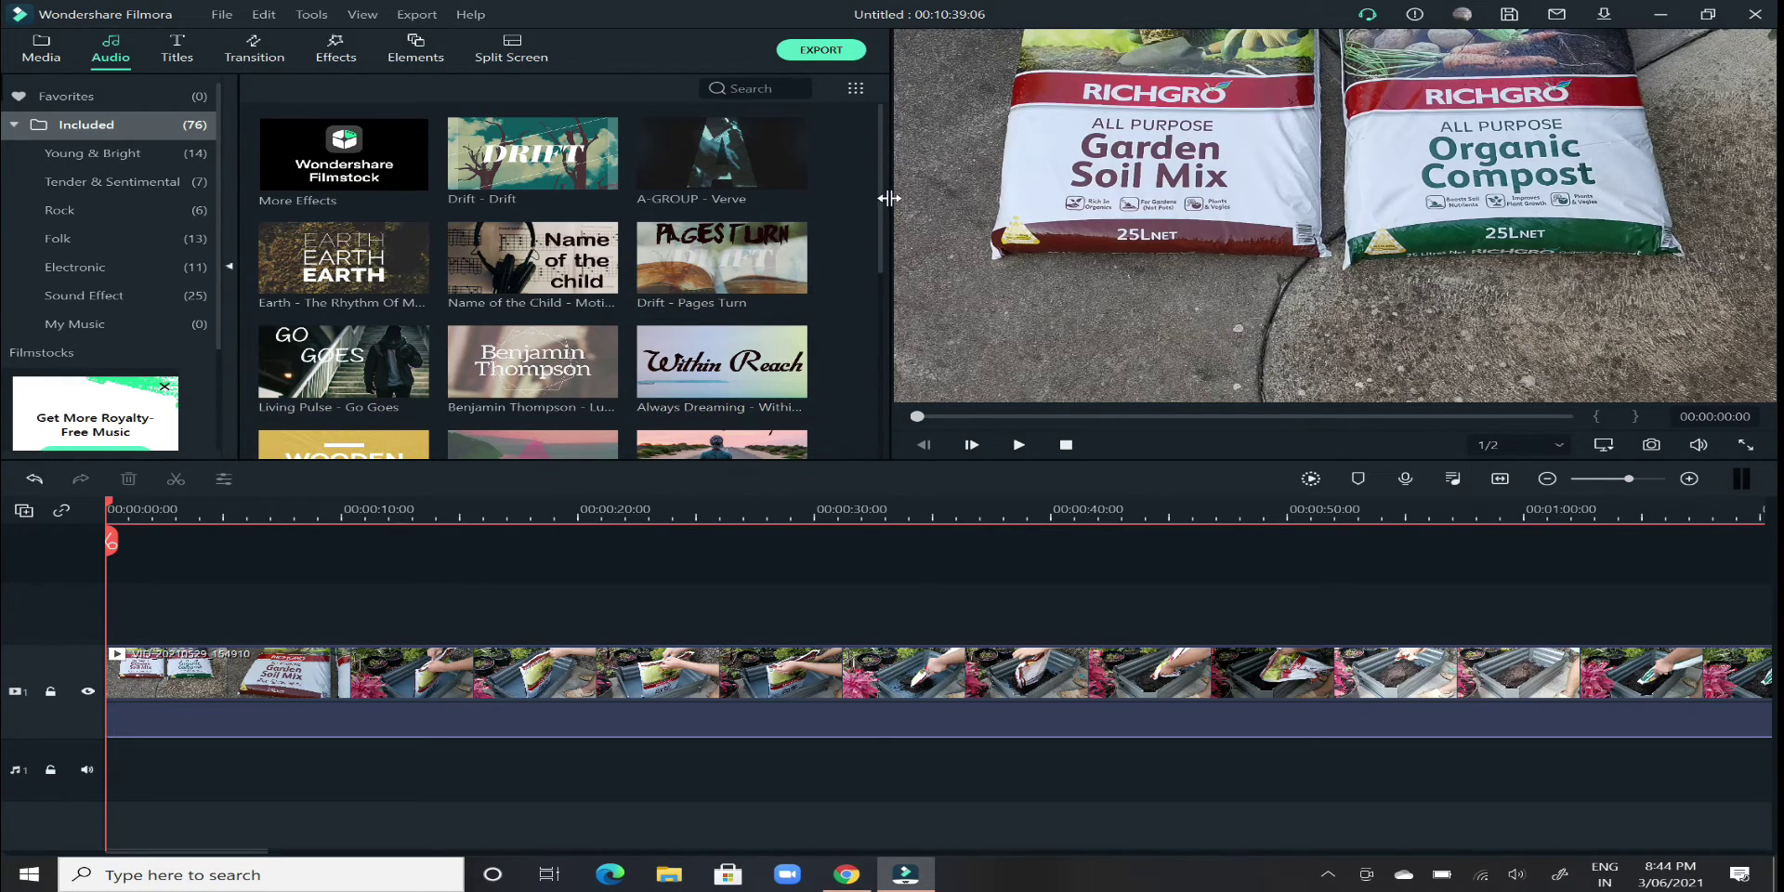
left_click_drag(883, 218, 874, 432)
scroll(872, 427, "up", 10)
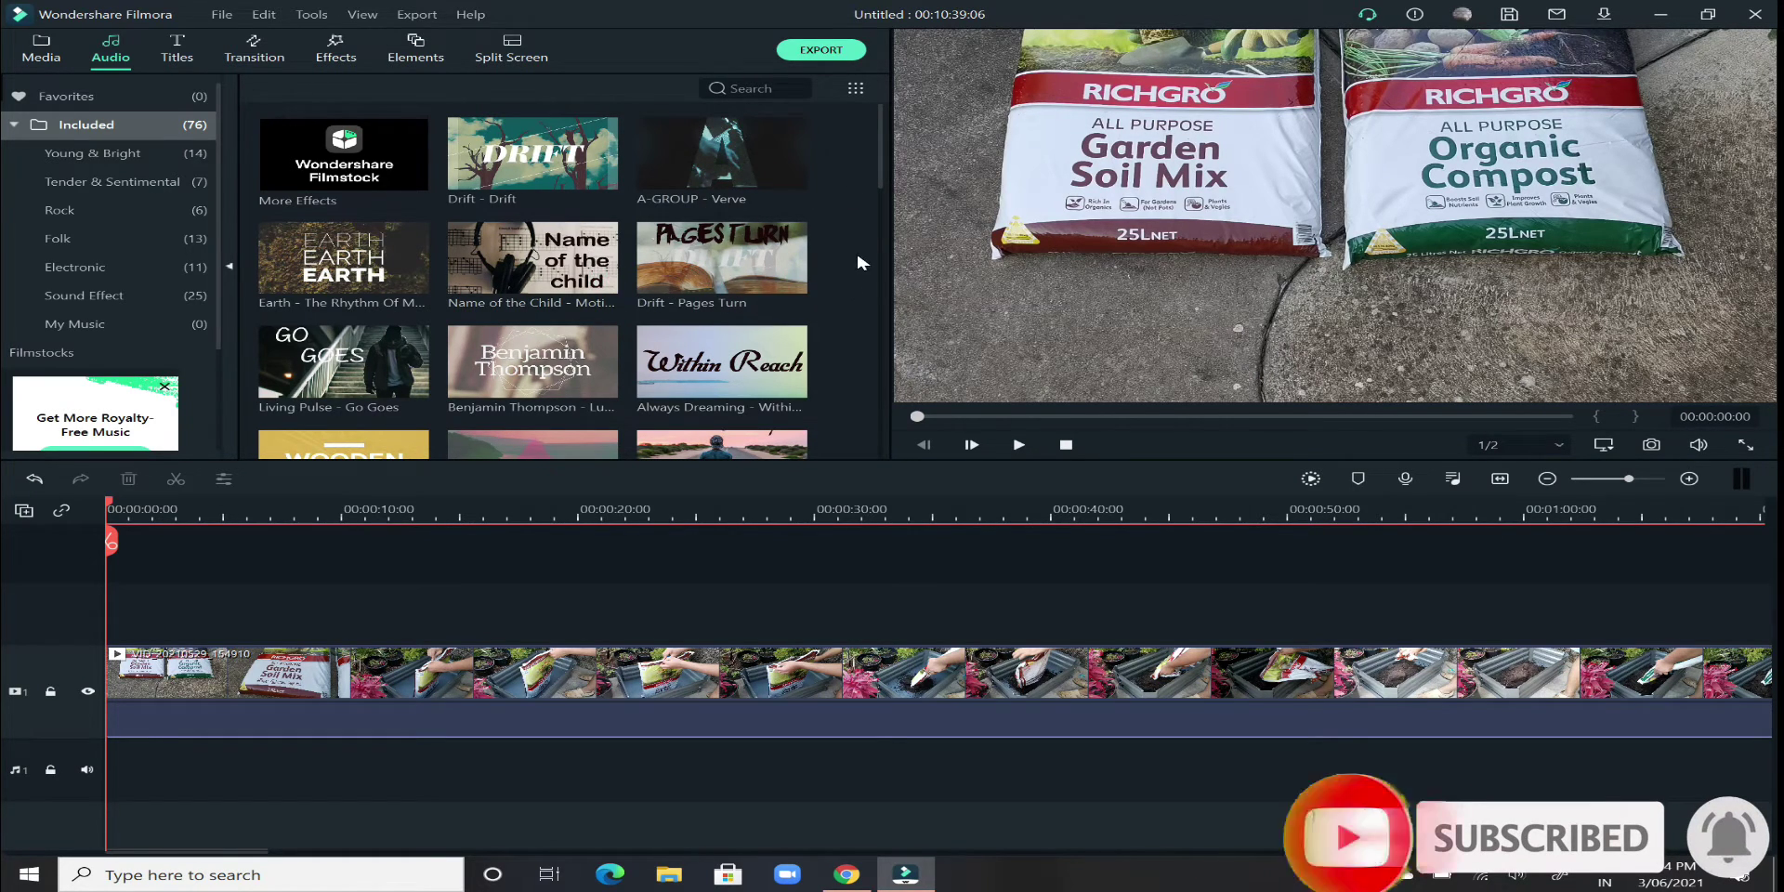
scroll(832, 278, "down", 3)
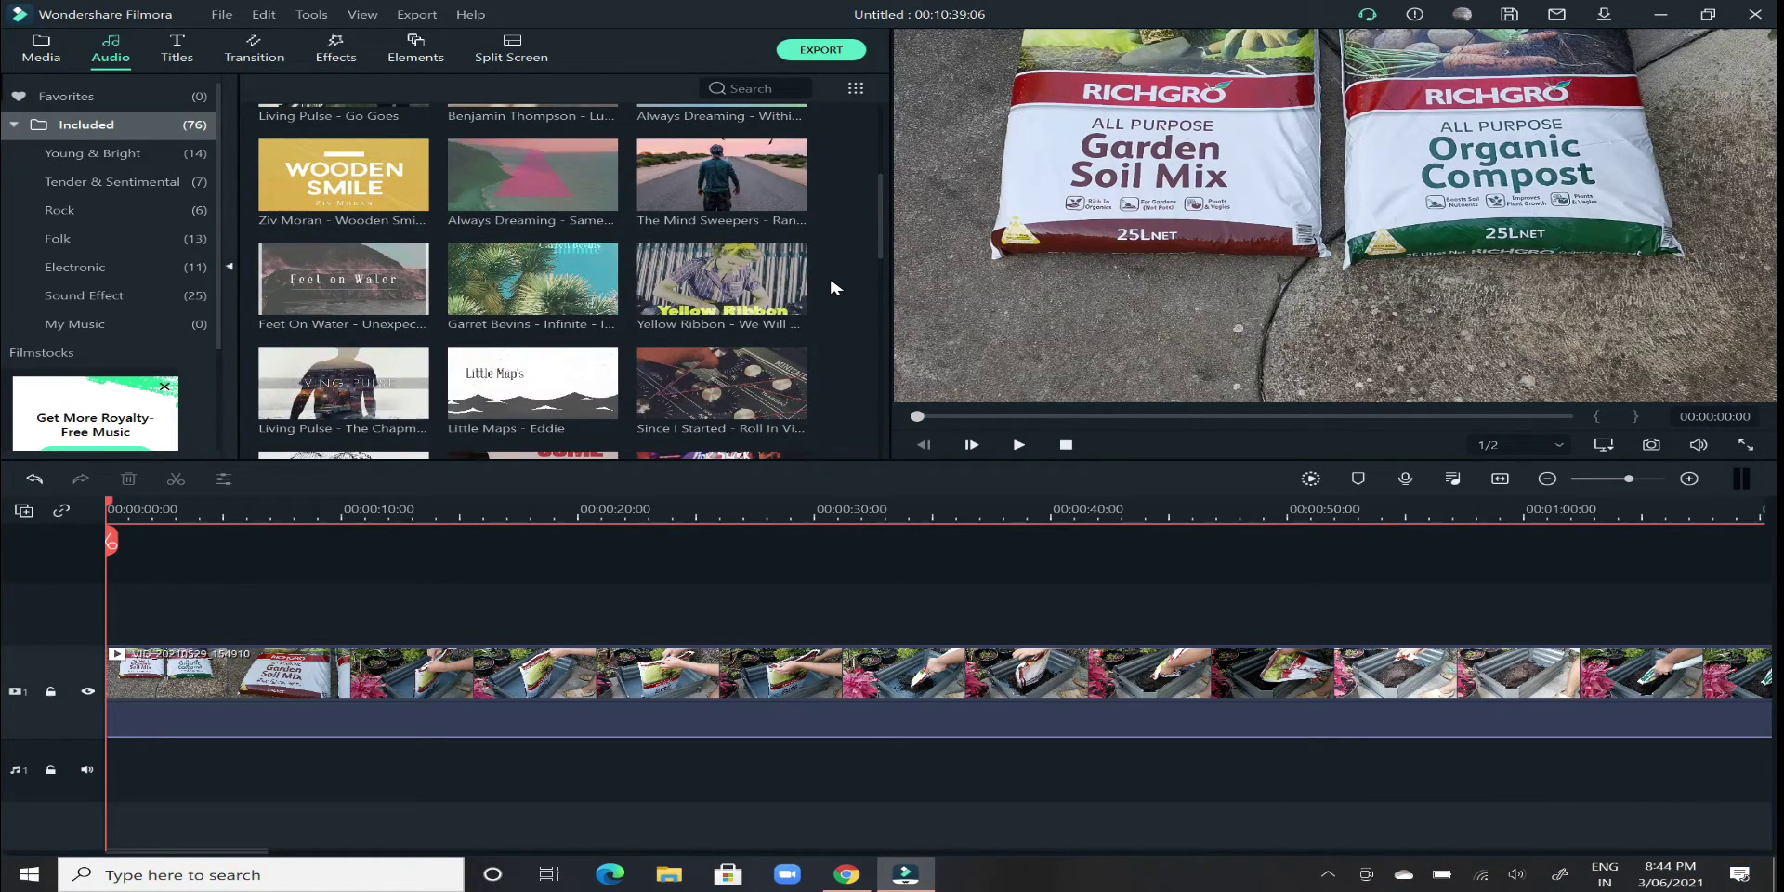
scroll(832, 284, "down", 3)
scroll(827, 286, "up", 6)
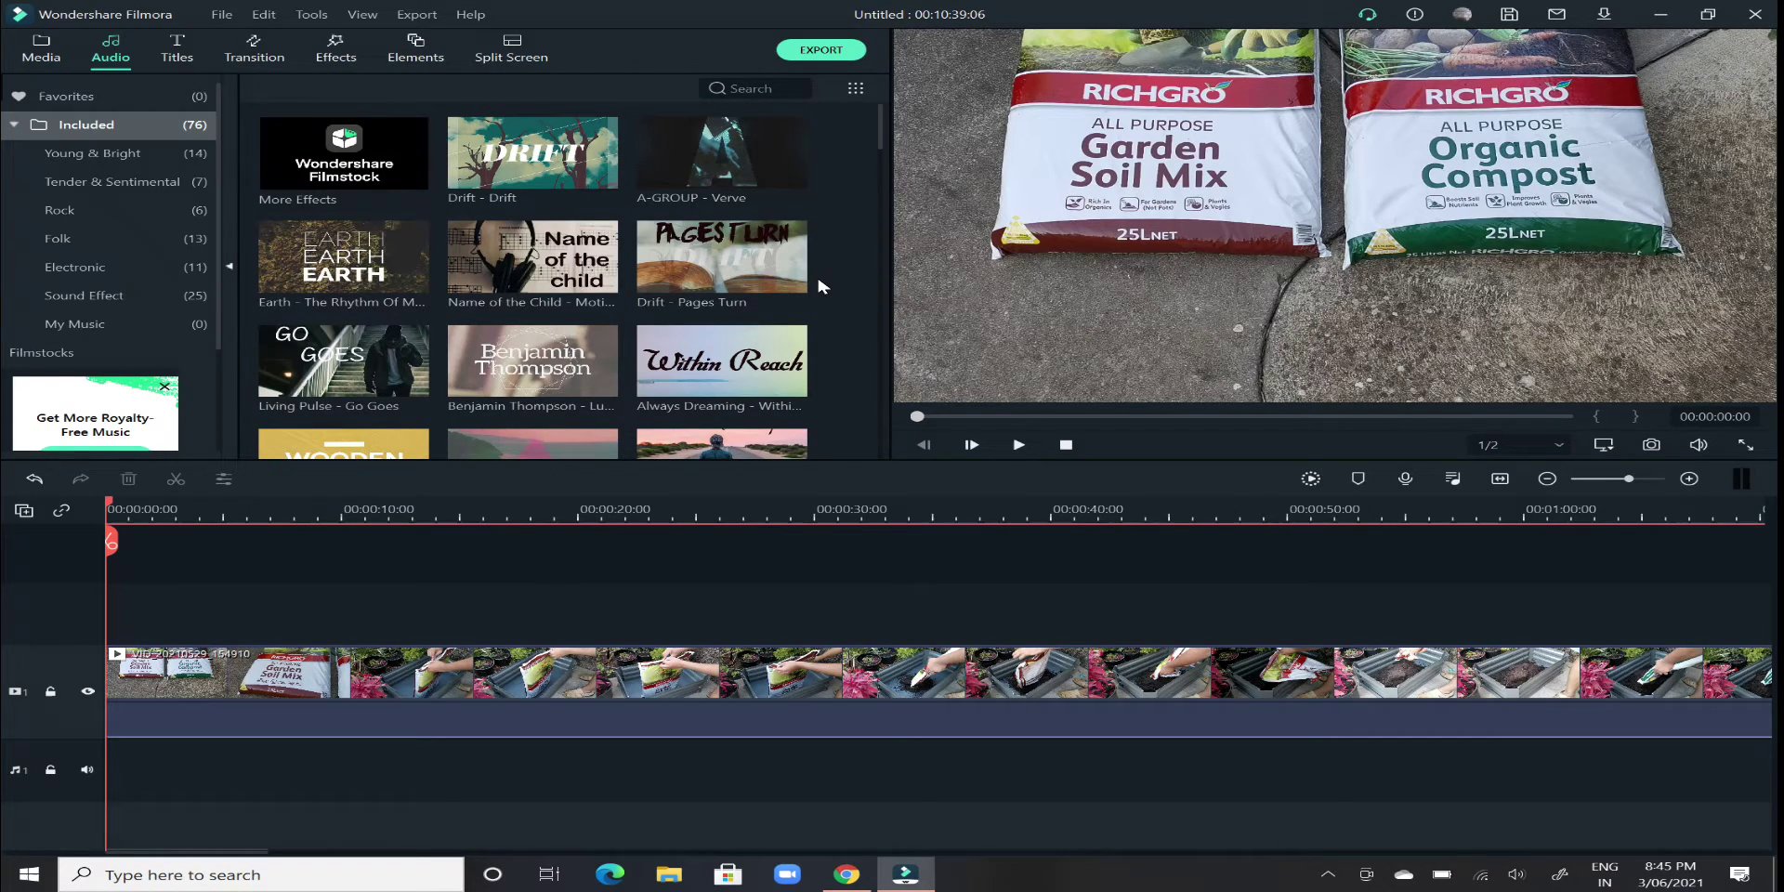
mouse_move(761, 264)
mouse_move(578, 179)
Step: Place Drift - Drift on the audio track at 00:00 and preview it with the video
left_click_drag(507, 151, 24, 737)
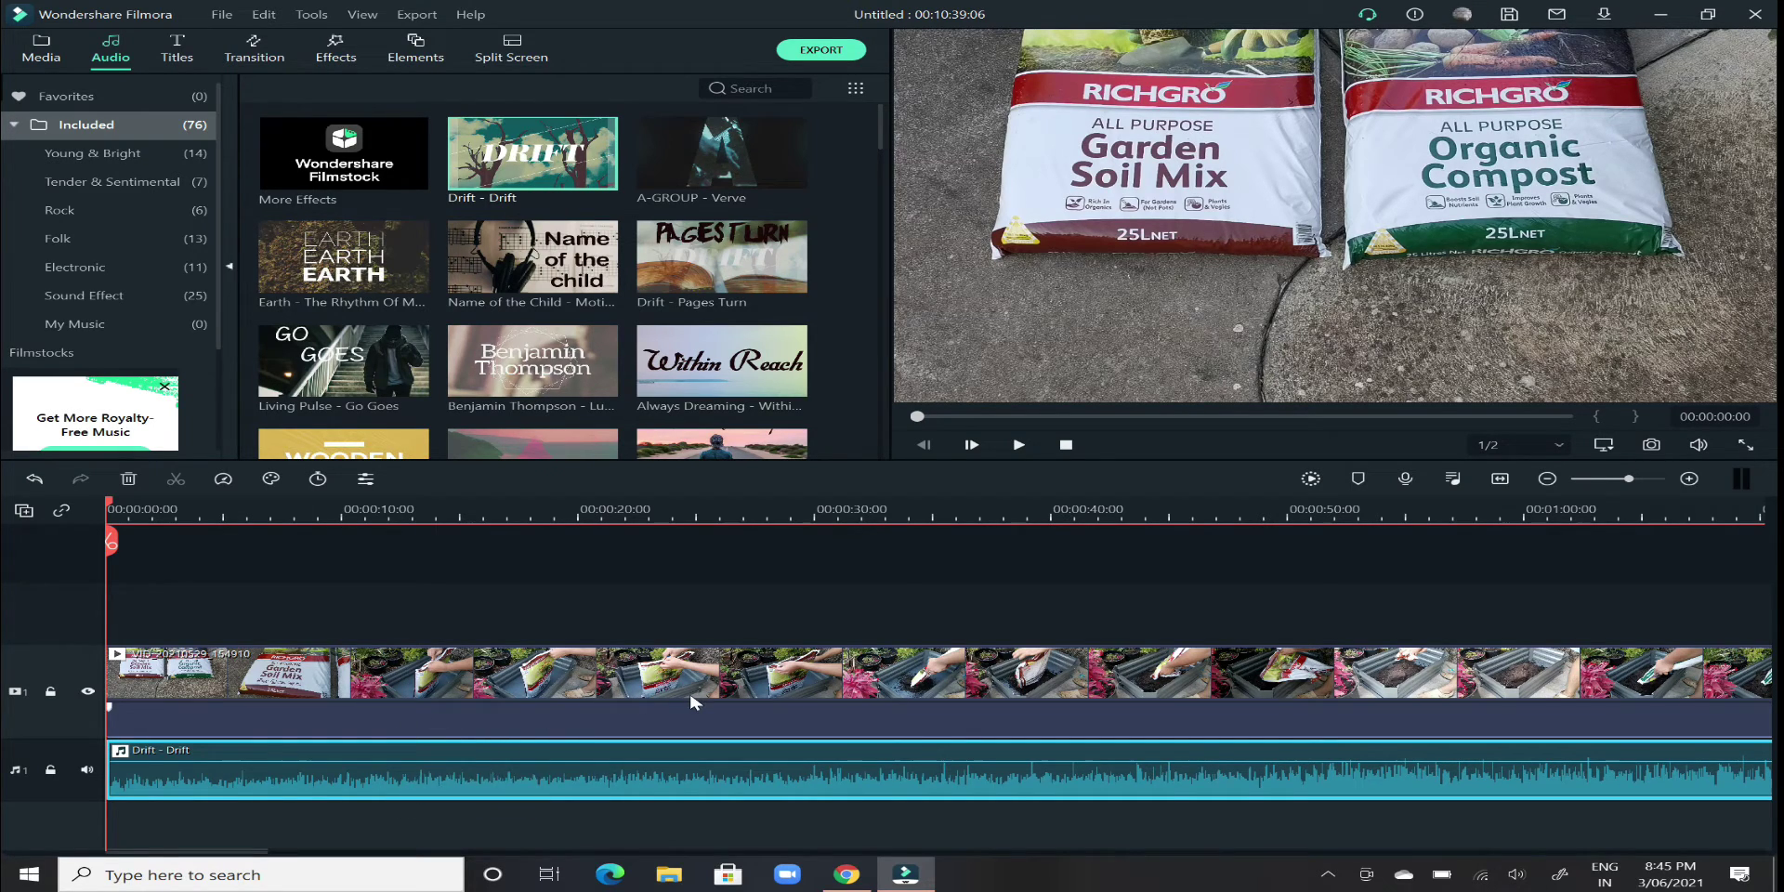
left_click(1020, 445)
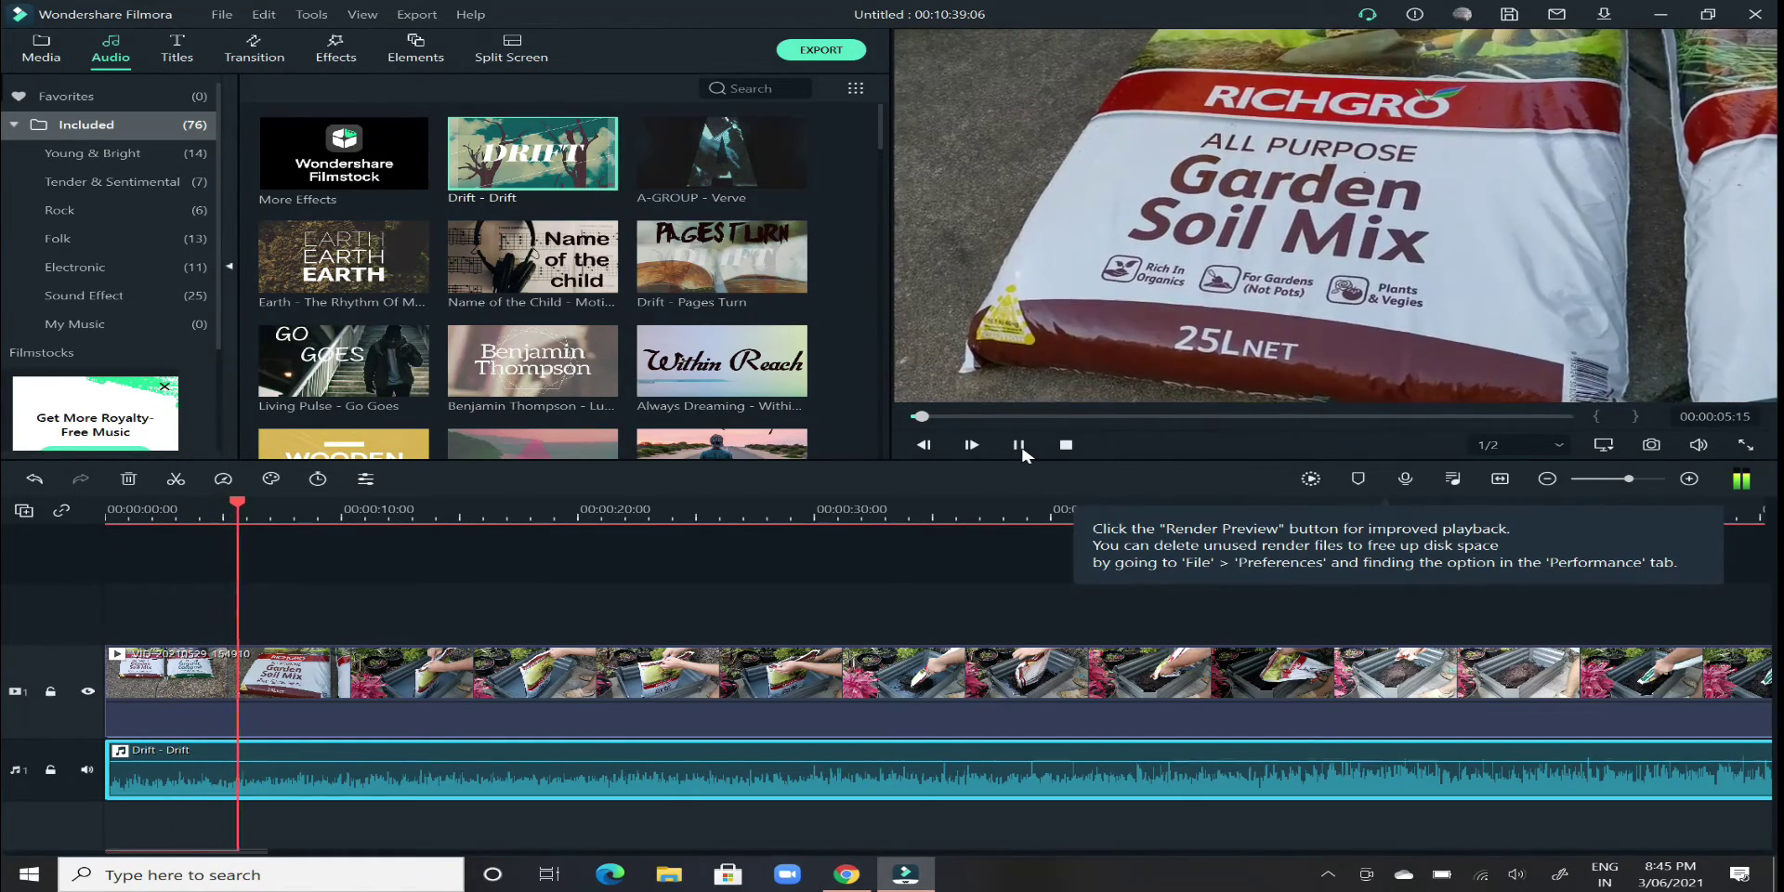
left_click(1066, 445)
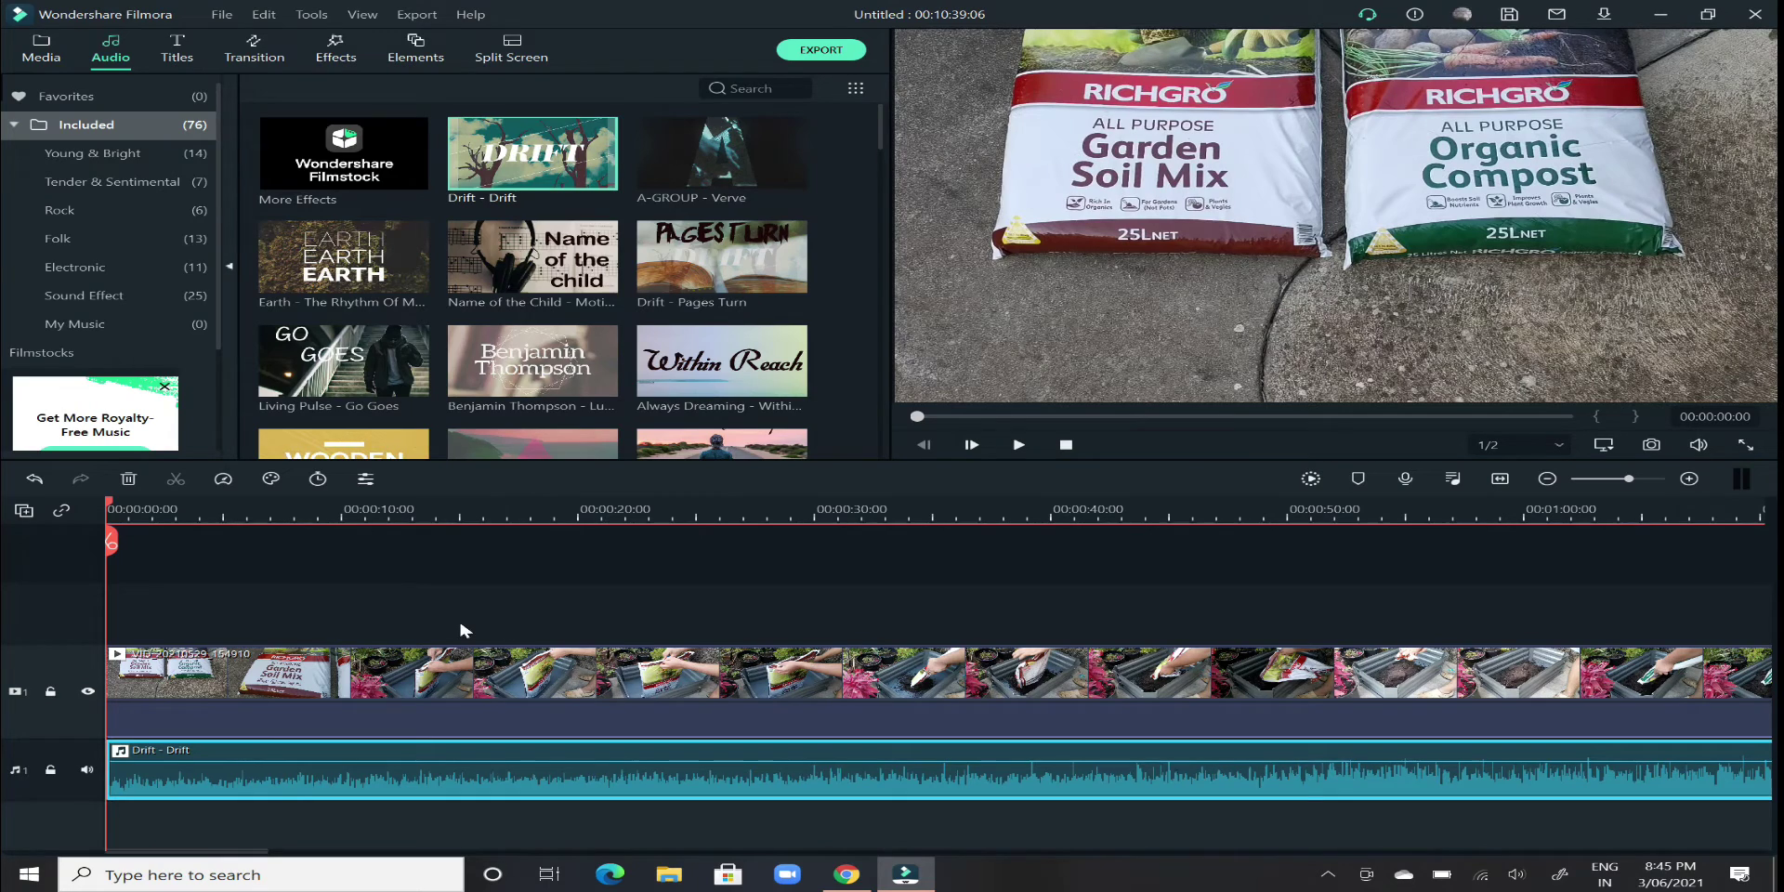
mouse_move(499, 769)
Step: Open the Drift clip's audio settings and bring its volume down to -20.88 dB
double_click(468, 783)
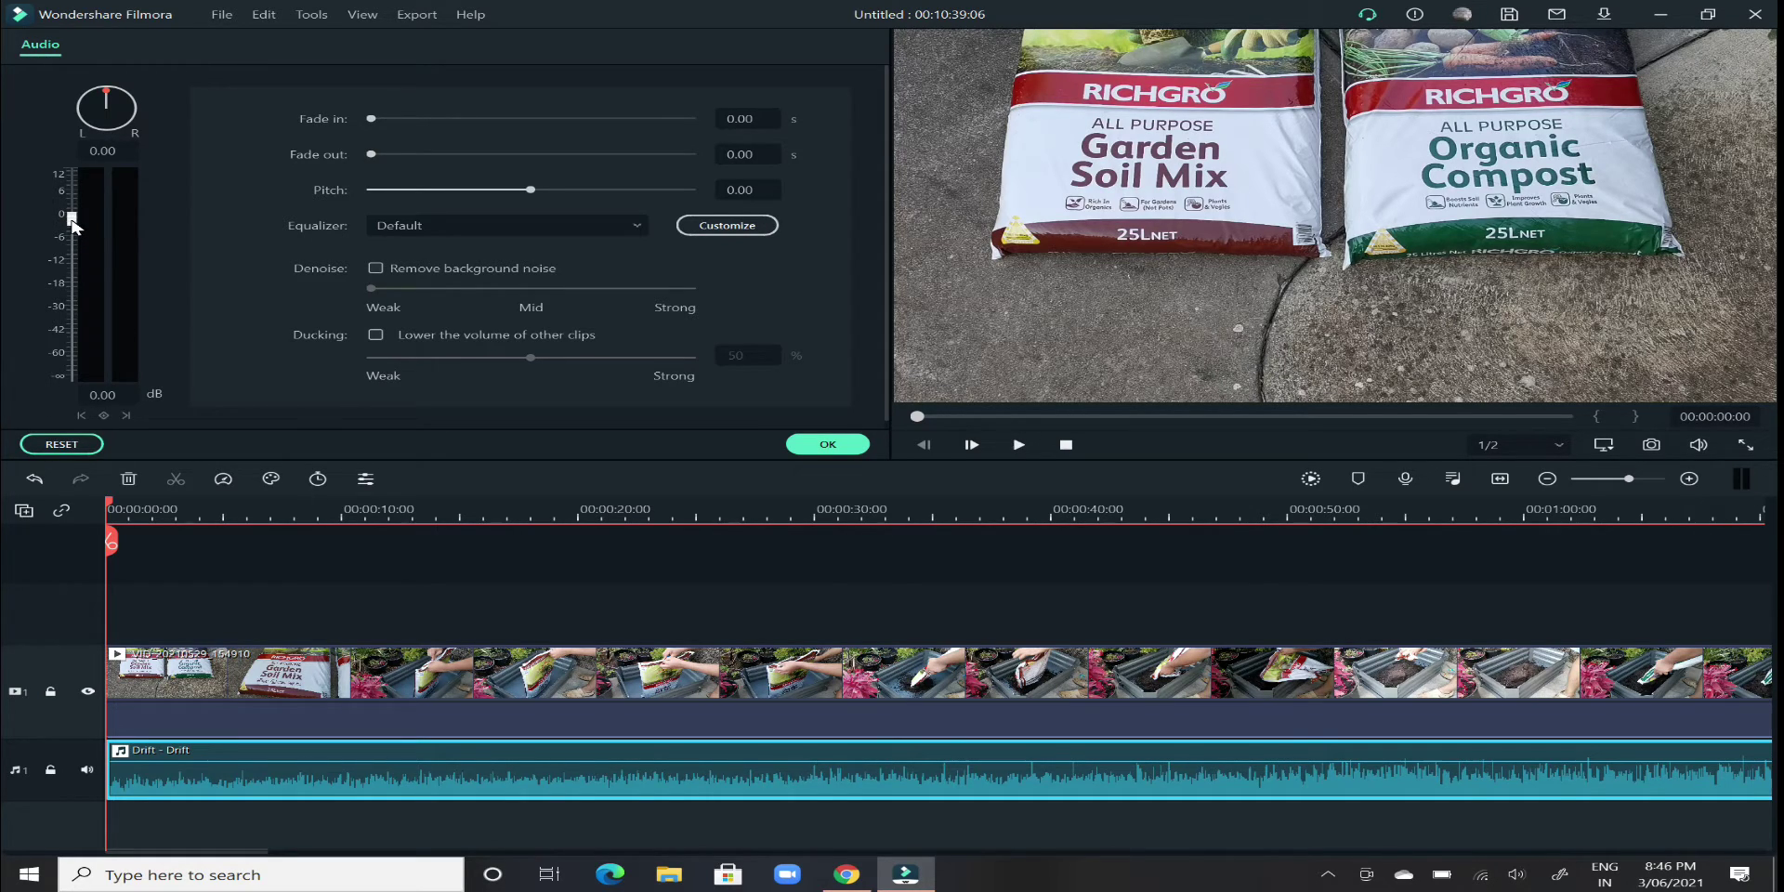
left_click_drag(72, 220, 75, 247)
mouse_move(371, 784)
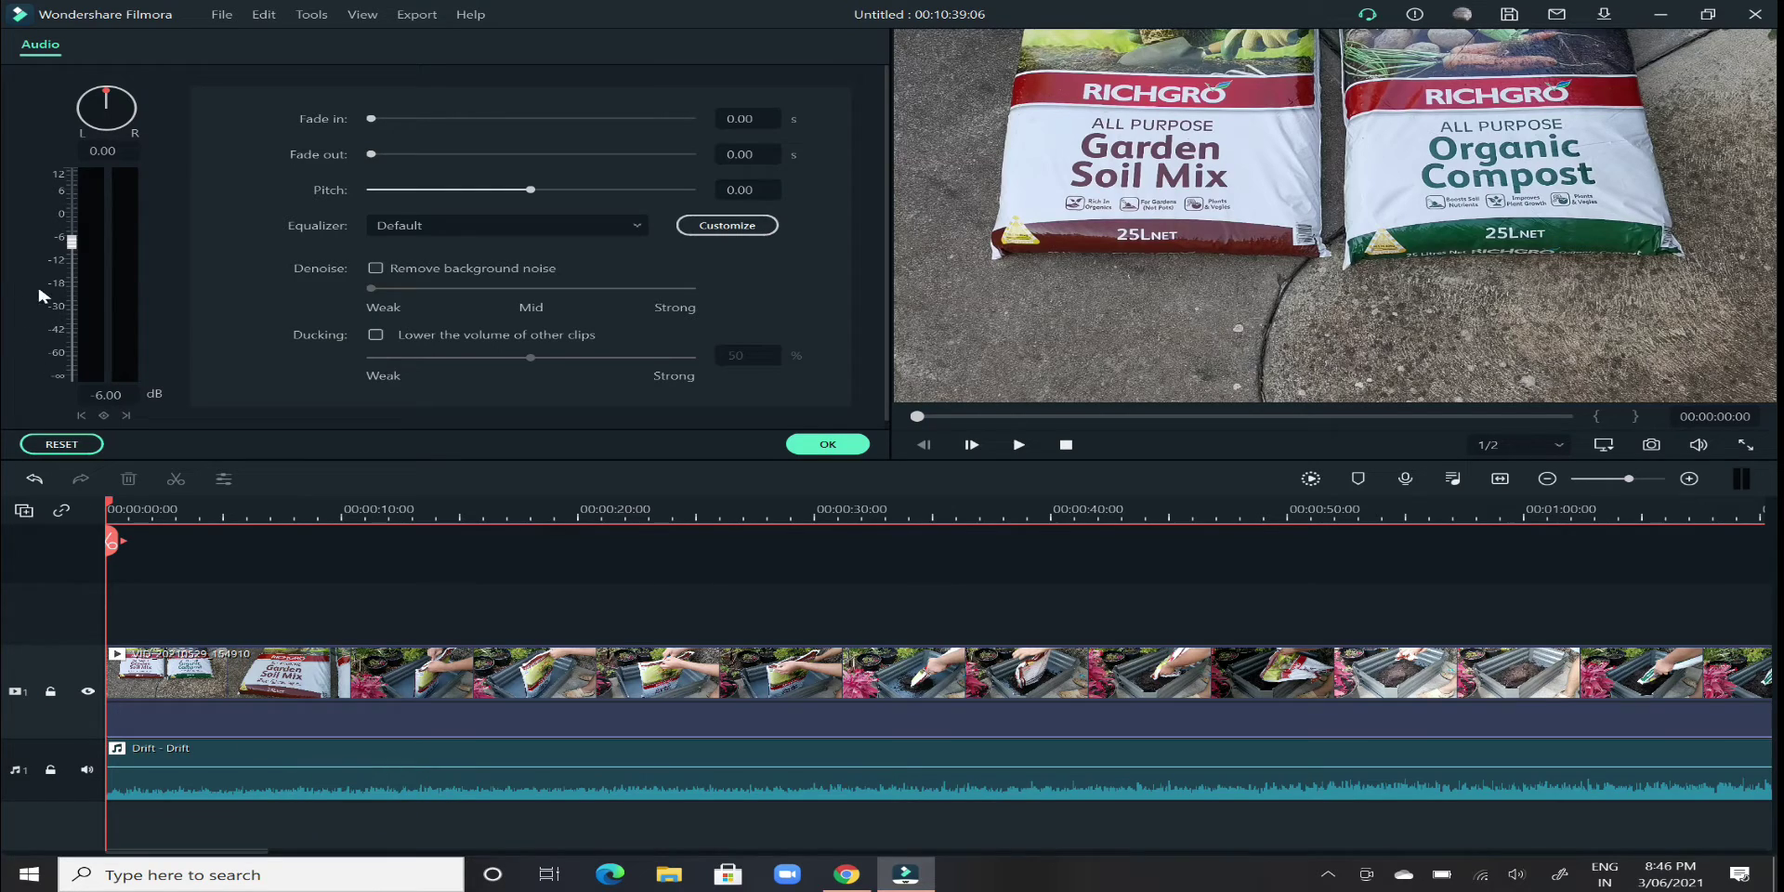
left_click_drag(78, 256, 82, 301)
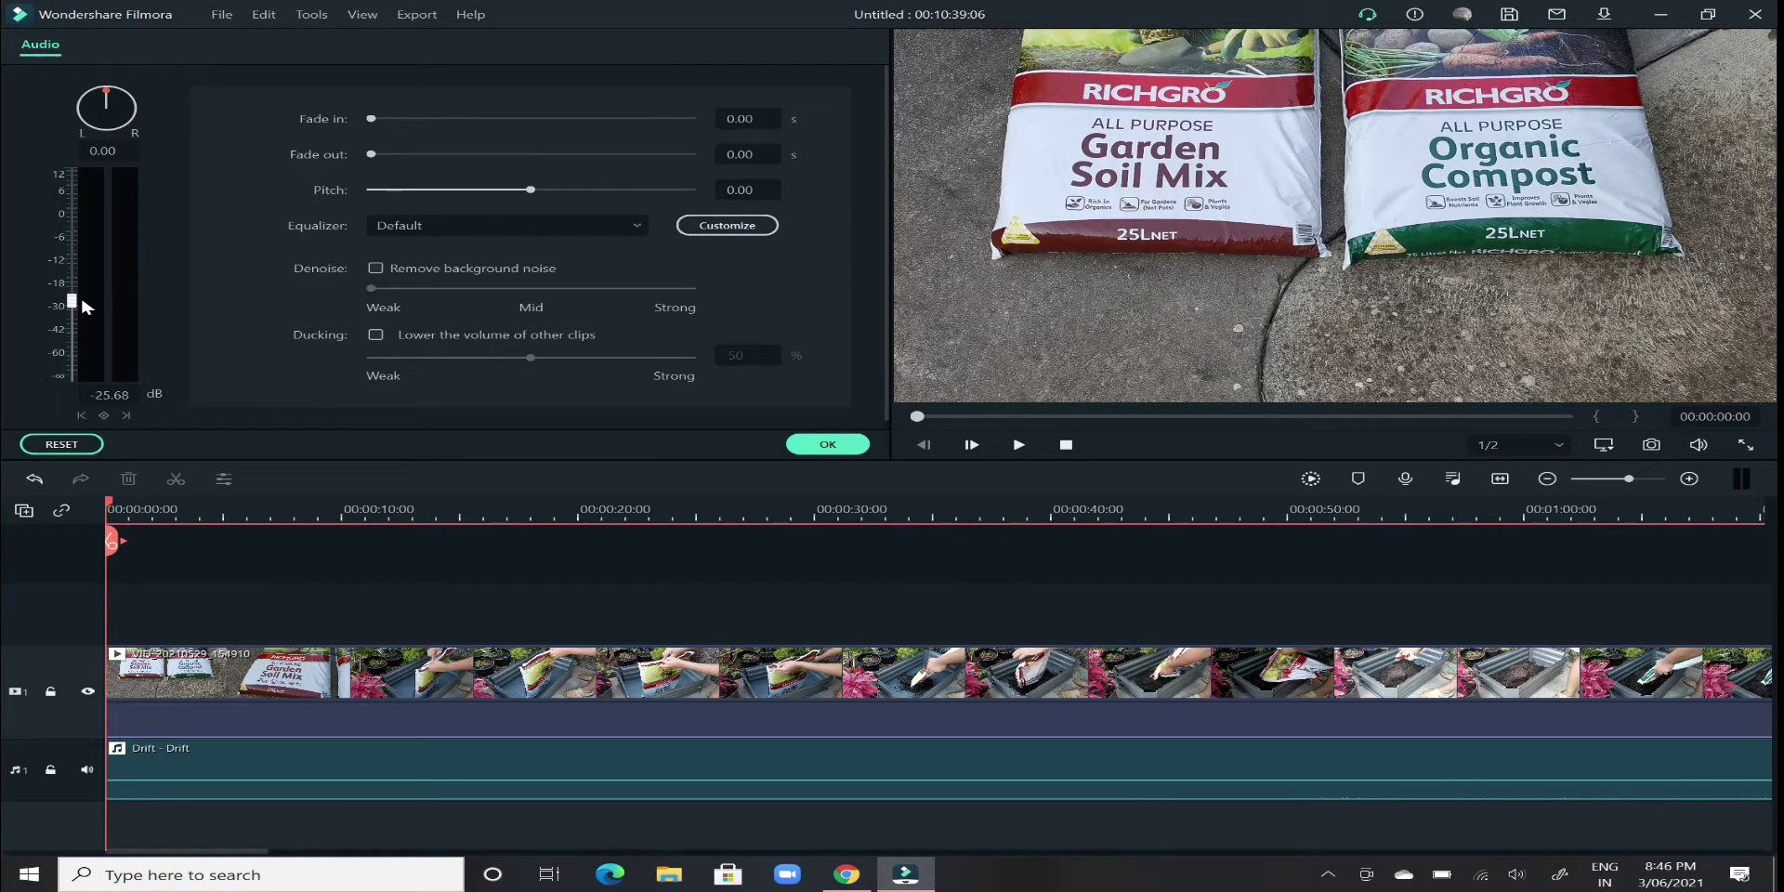
left_click_drag(82, 300, 80, 286)
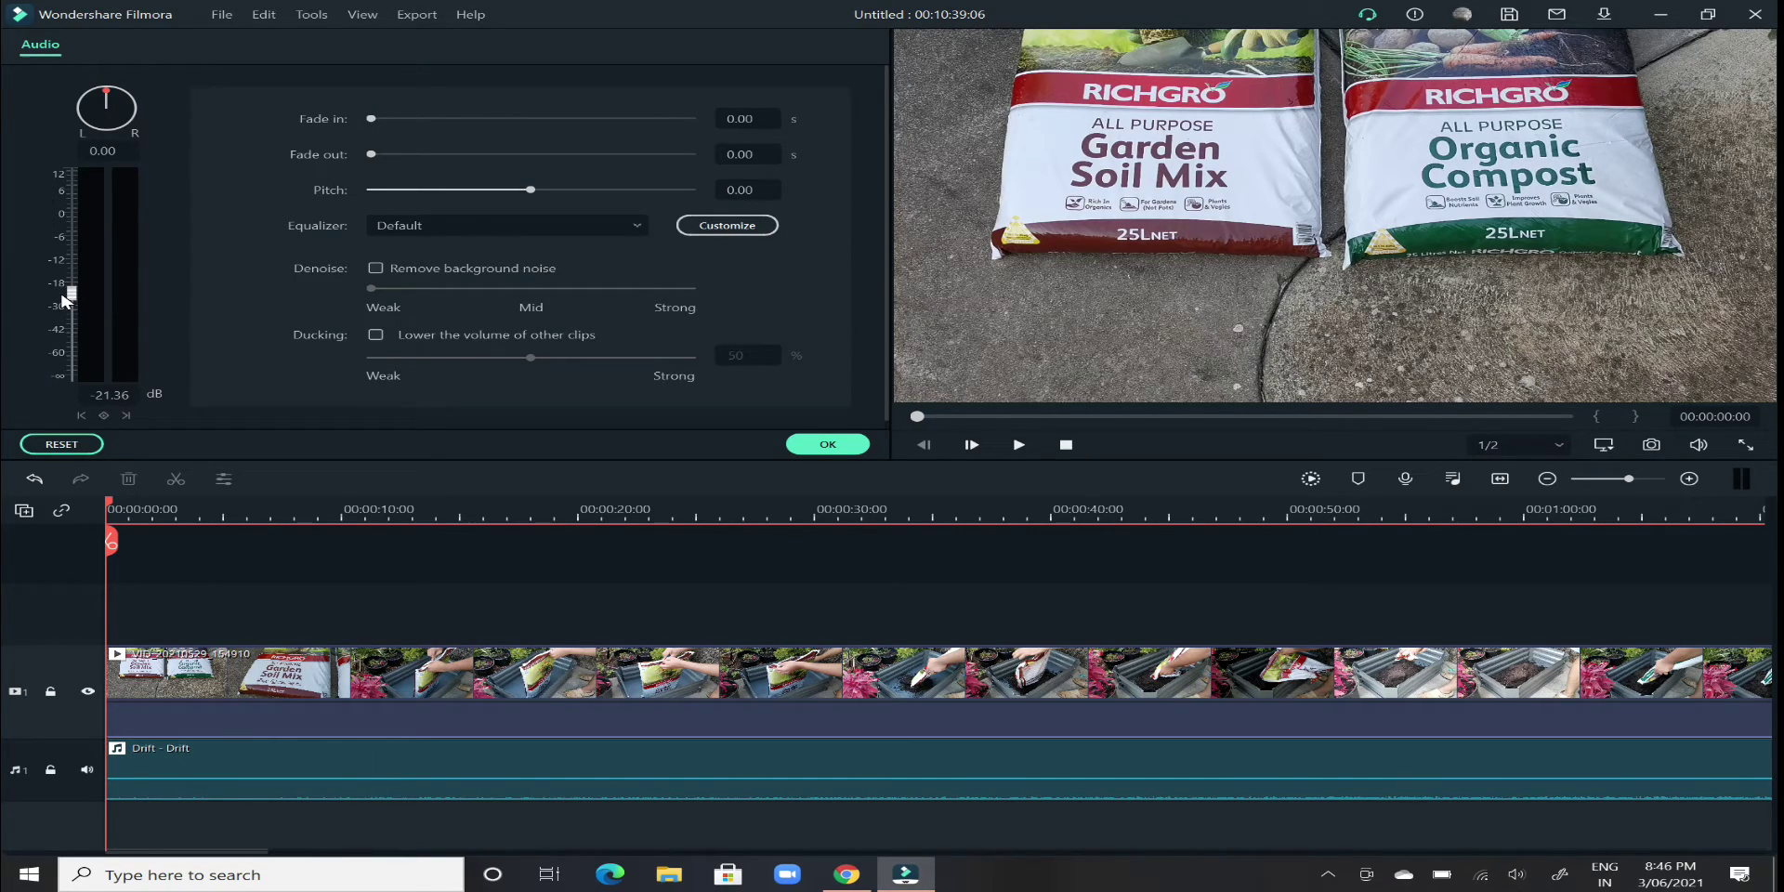
left_click_drag(73, 296, 73, 295)
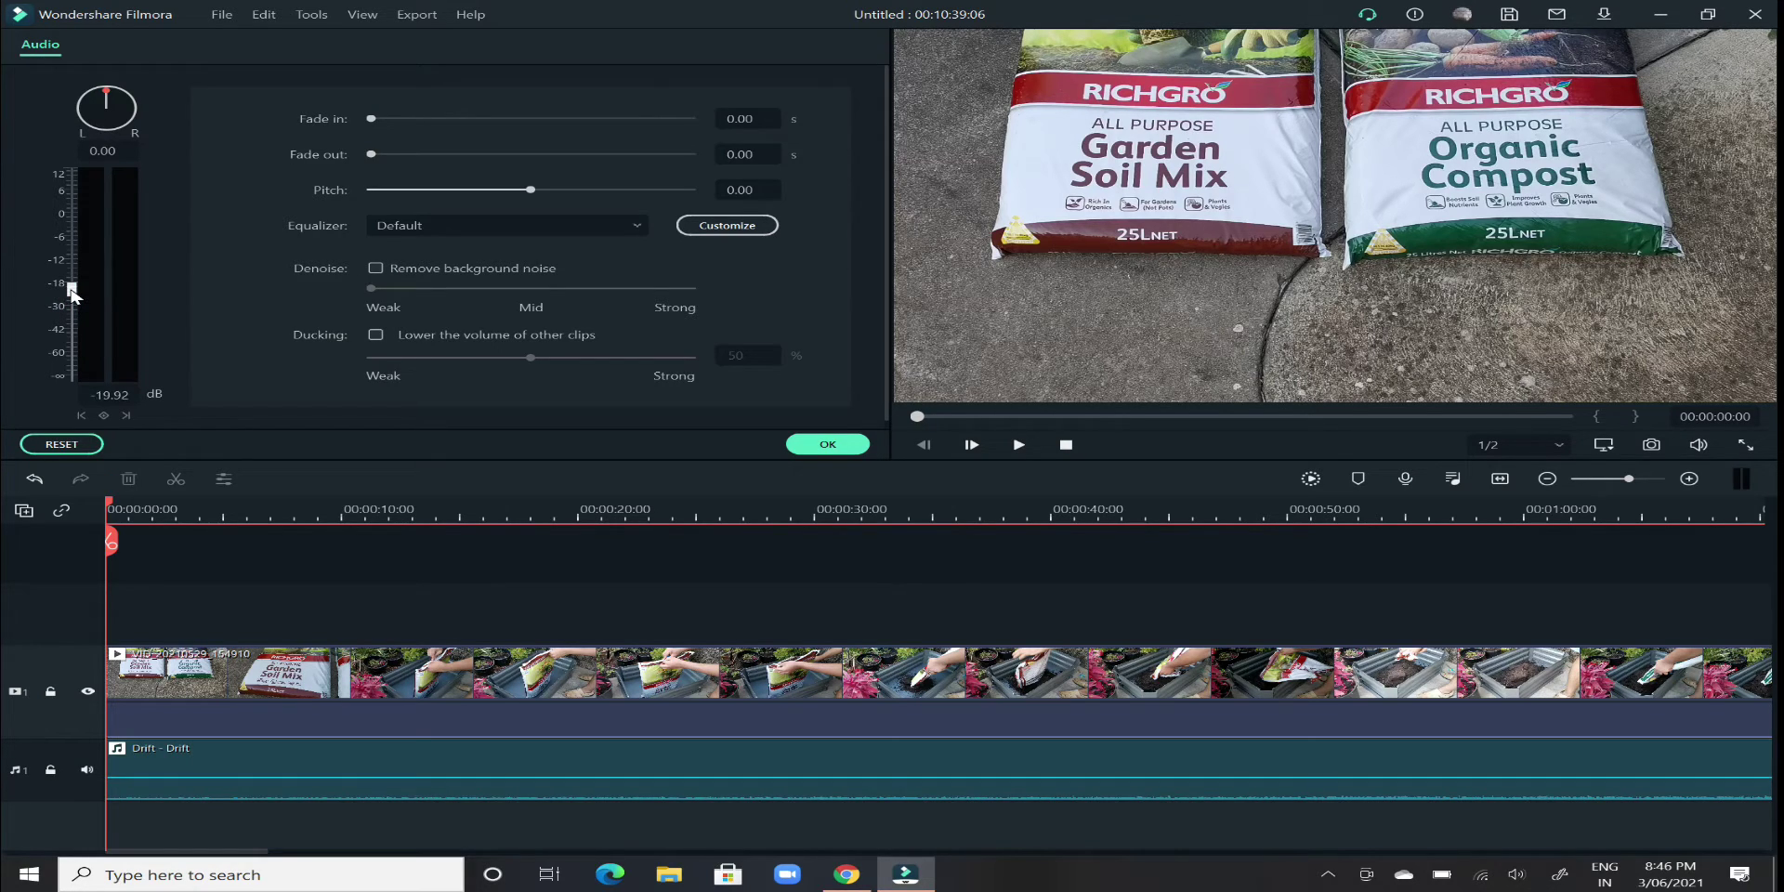
left_click_drag(73, 294, 74, 296)
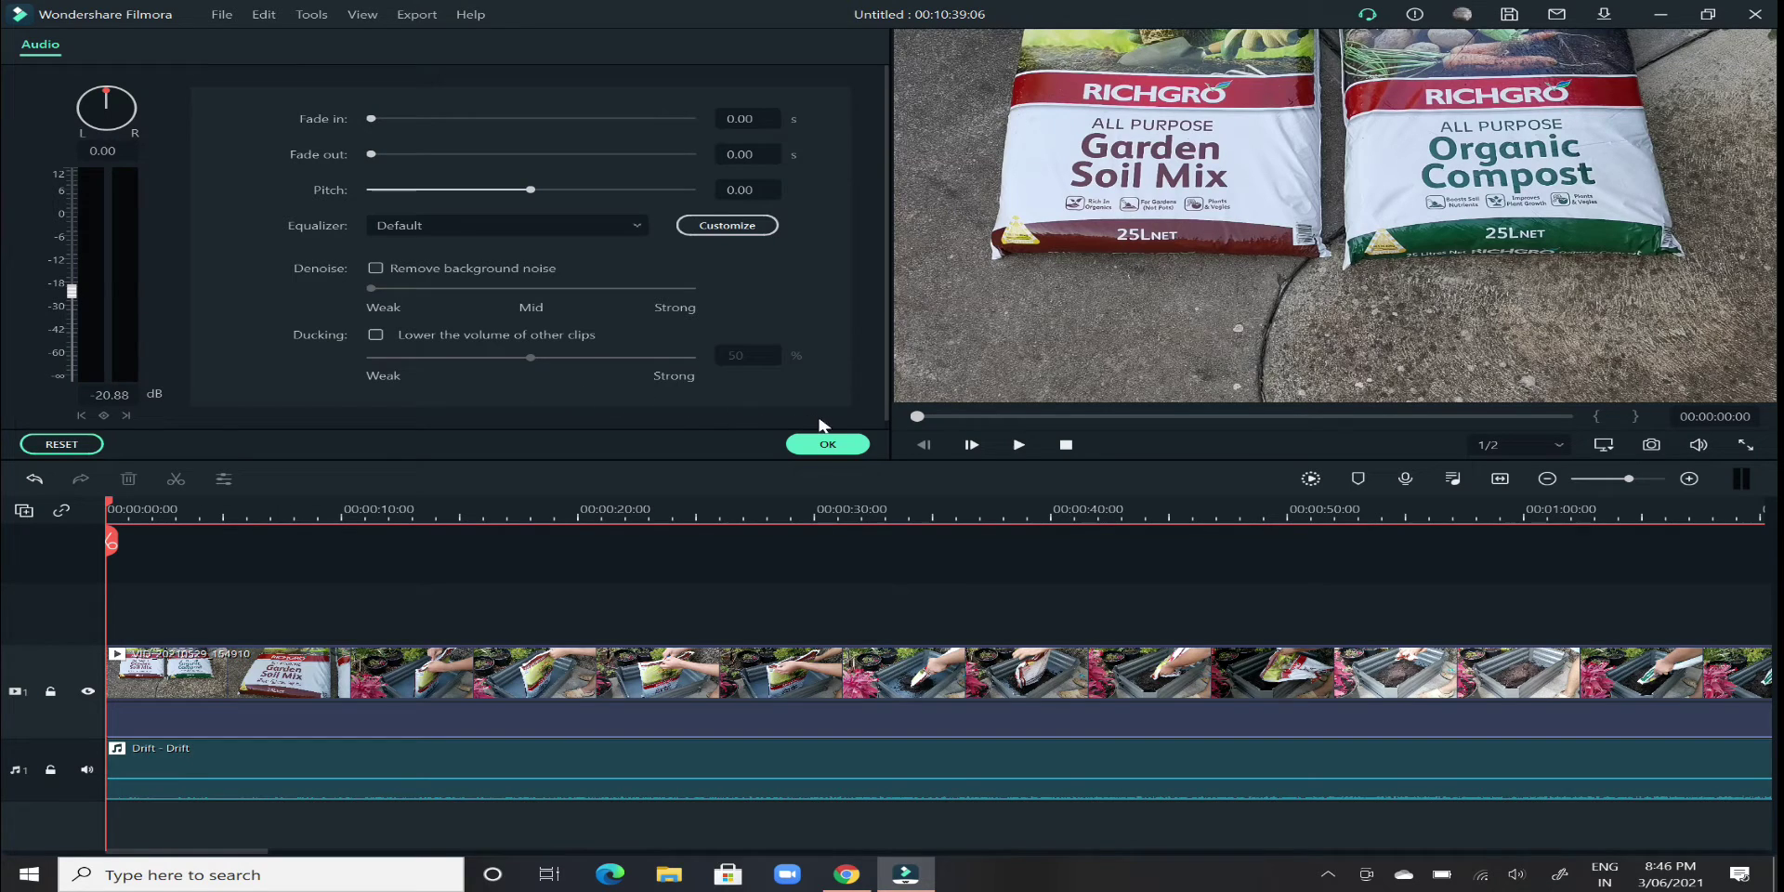
Step: Preview the first few seconds, pausing around 00:00:03:18, to hear the quieter music
left_click(1019, 445)
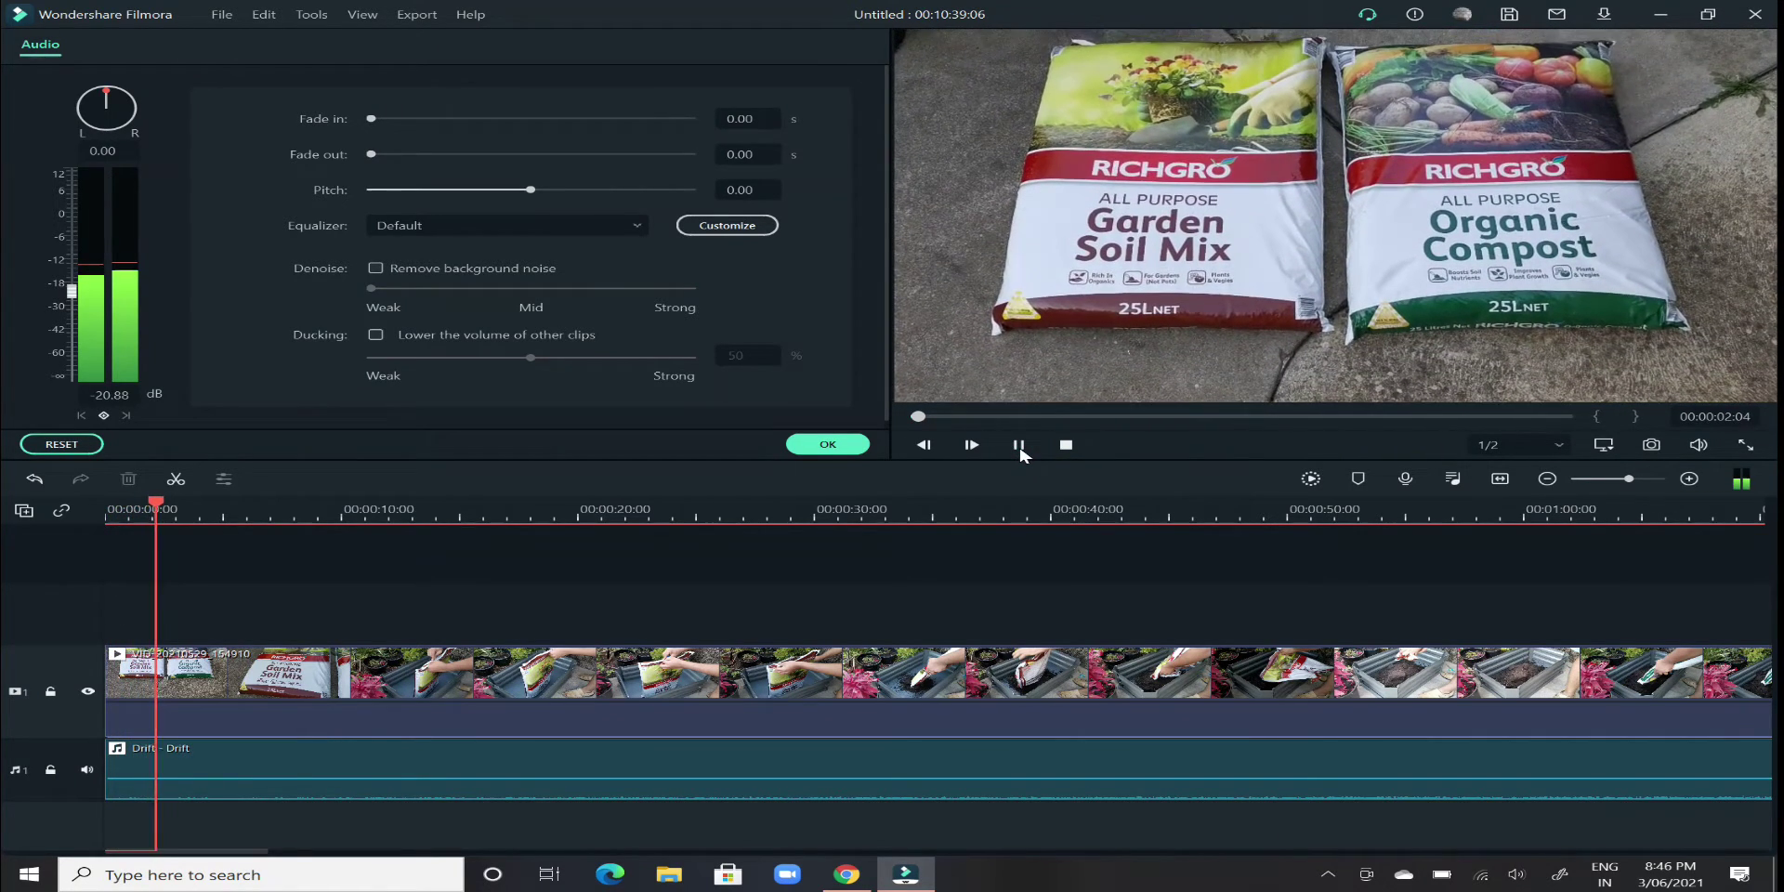
left_click(1019, 446)
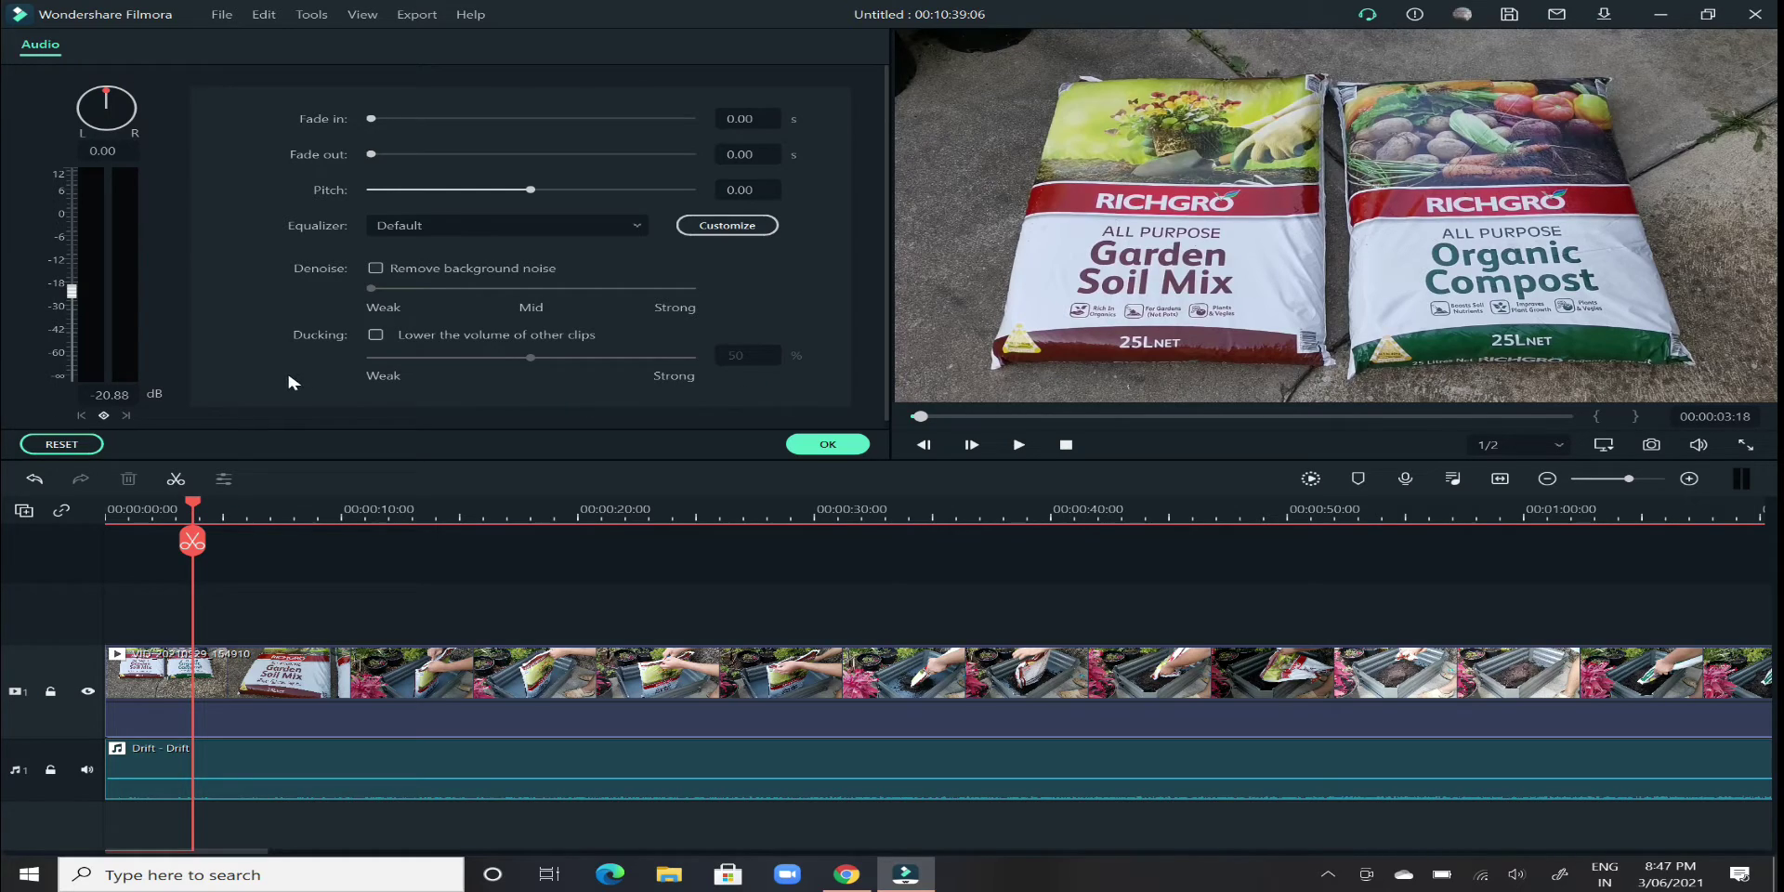
Step: Lower the Drift music's pitch to about -4.56 and preview the result
left_click(442, 762)
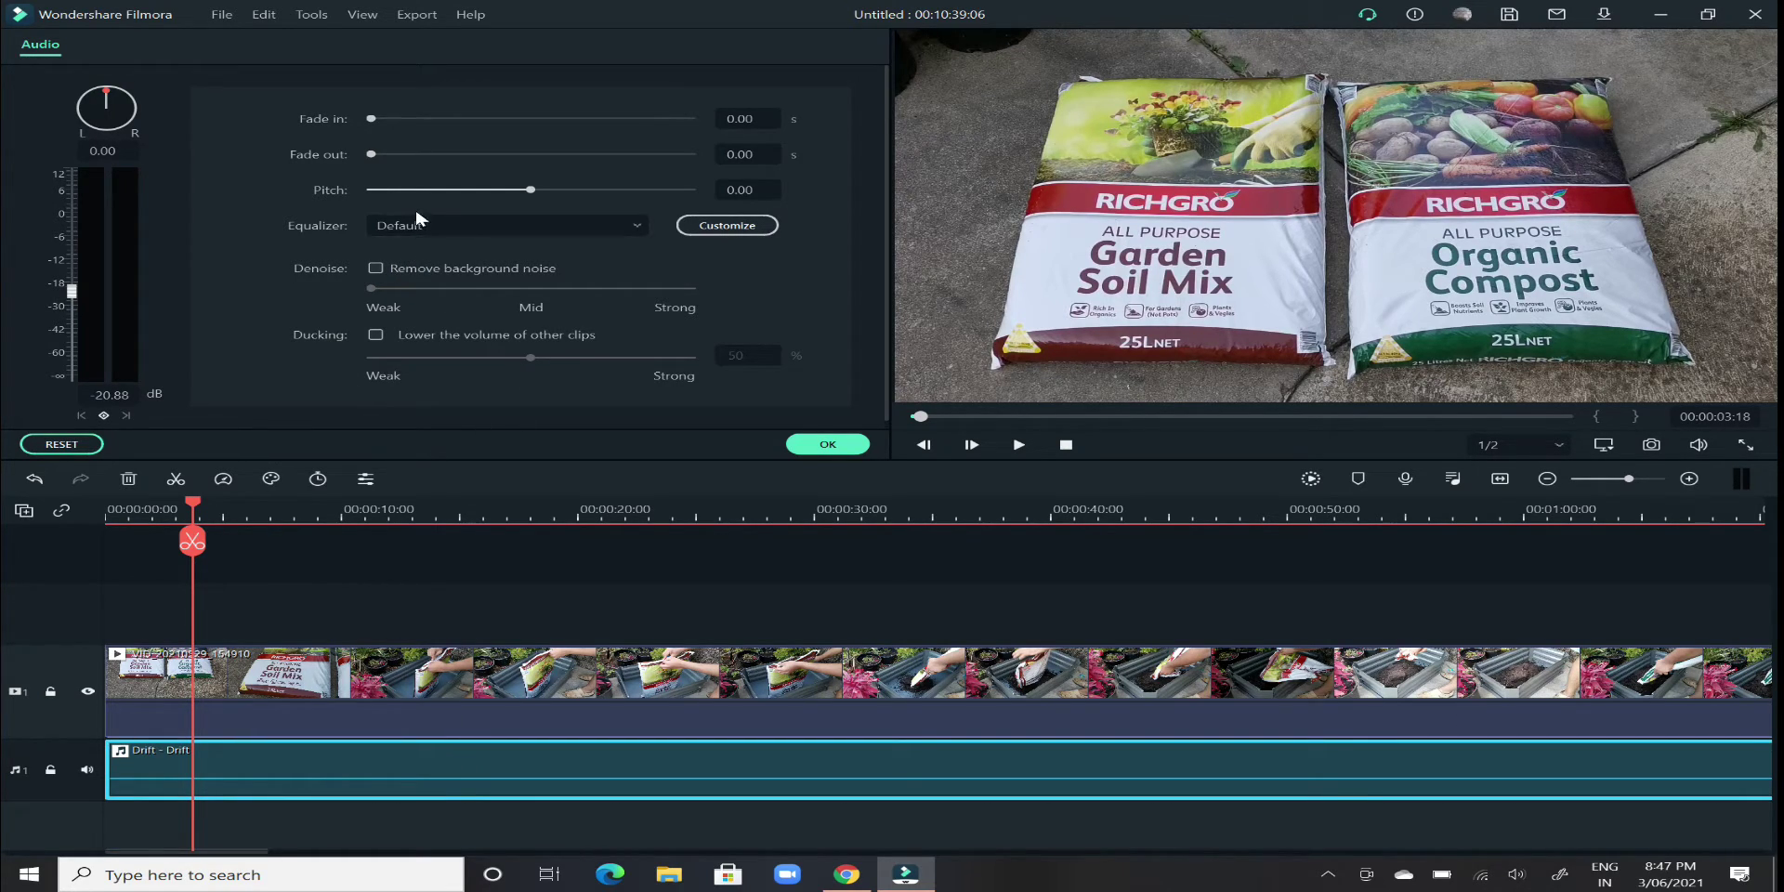
left_click(534, 192)
left_click_drag(535, 195, 501, 196)
left_click_drag(499, 197, 620, 199)
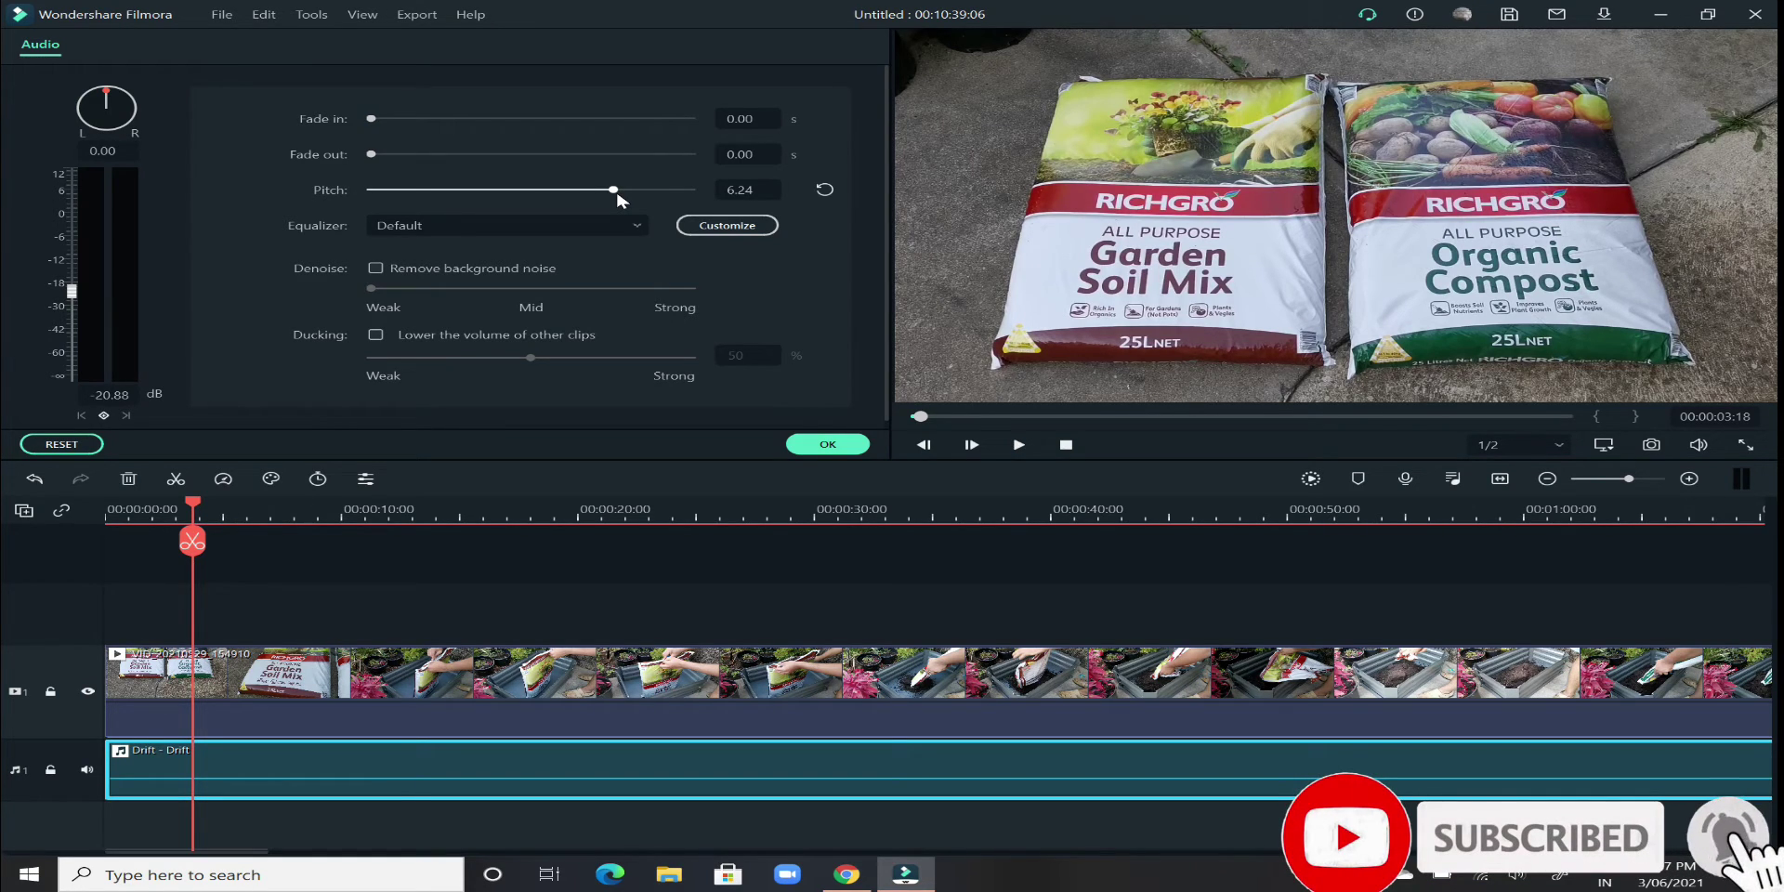
left_click_drag(619, 199, 409, 198)
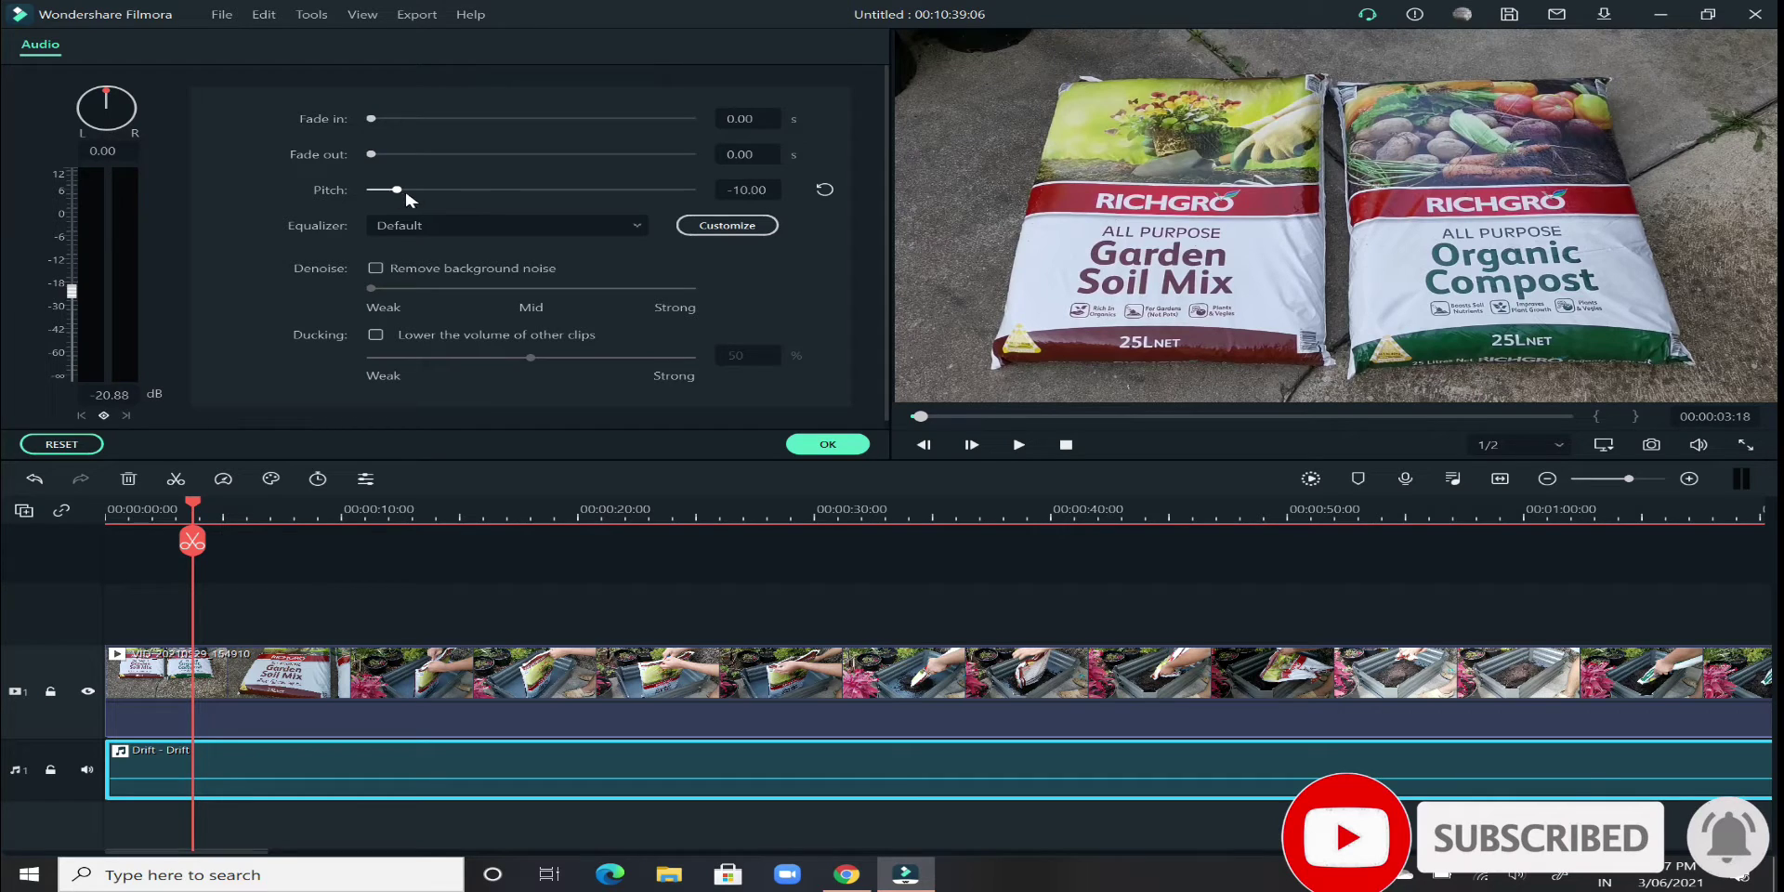
left_click(1018, 446)
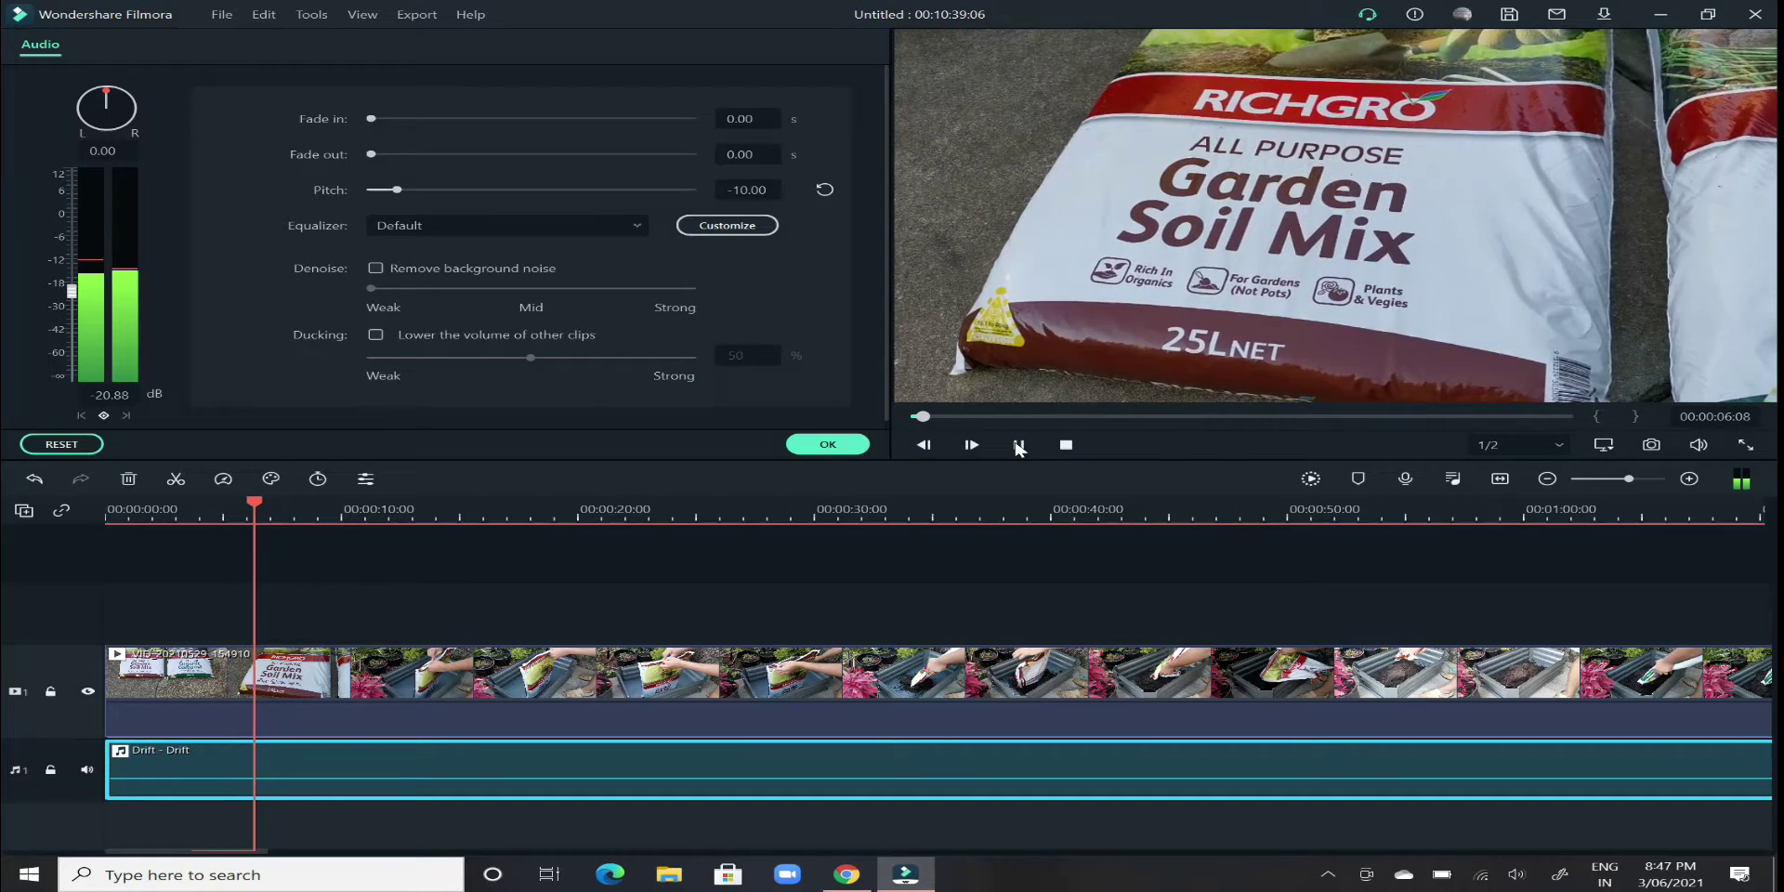
left_click(1019, 446)
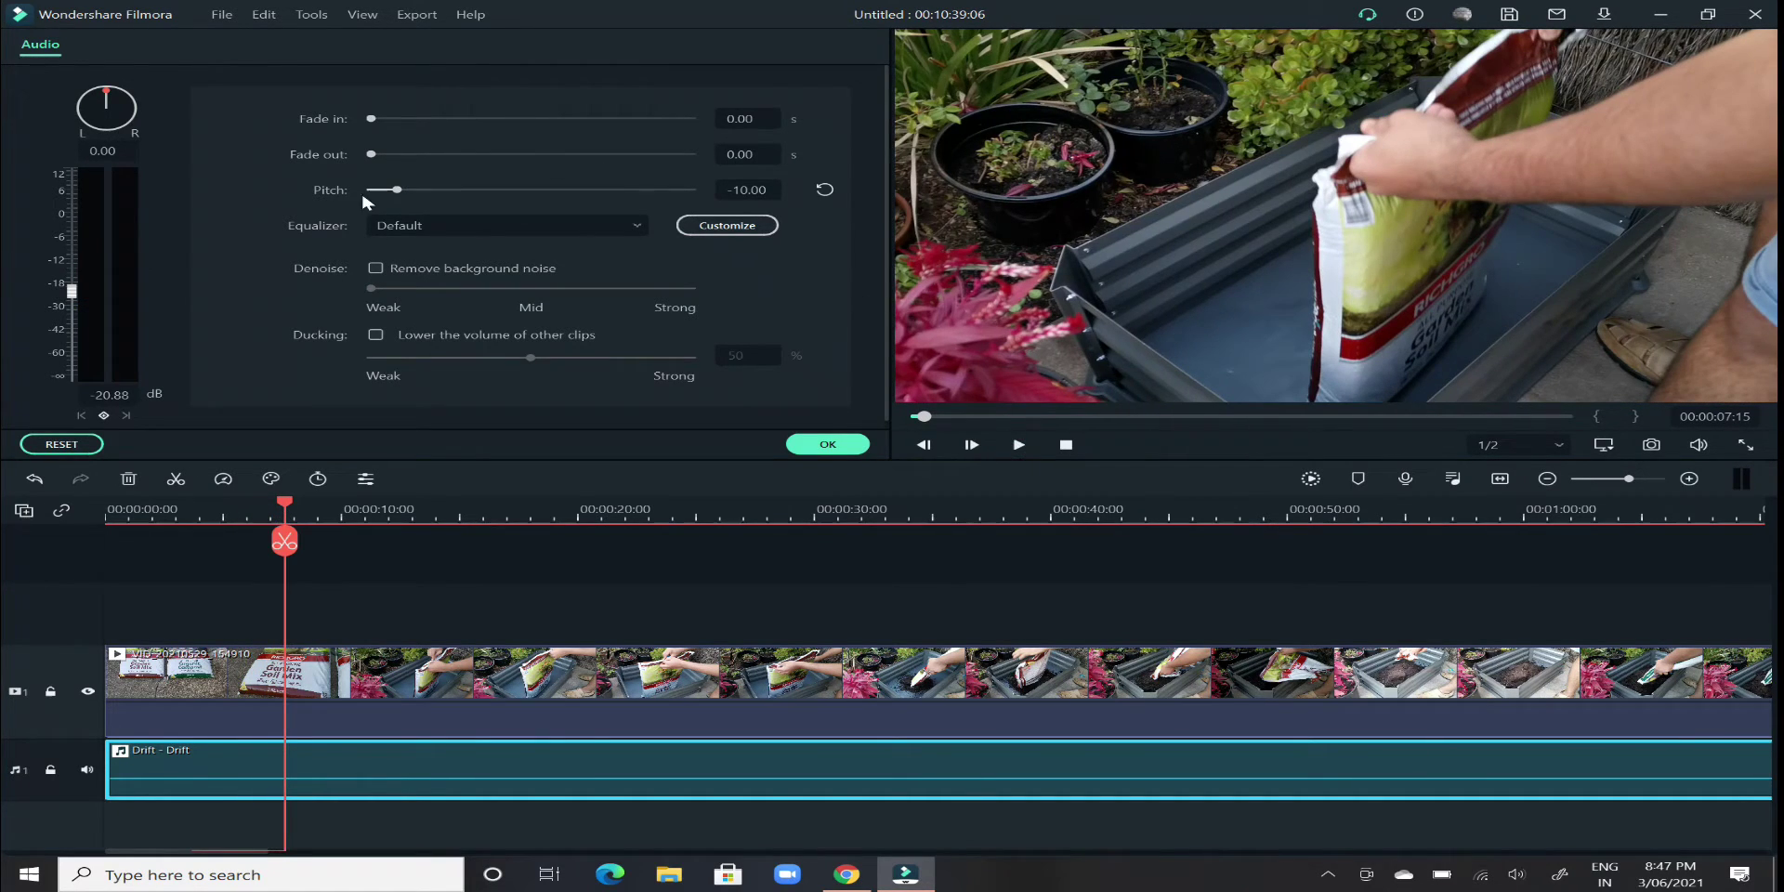
Step: Raise the Drift music's pitch to 10.00 and preview it
left_click(397, 190)
left_click_drag(437, 195, 666, 190)
left_click(1019, 446)
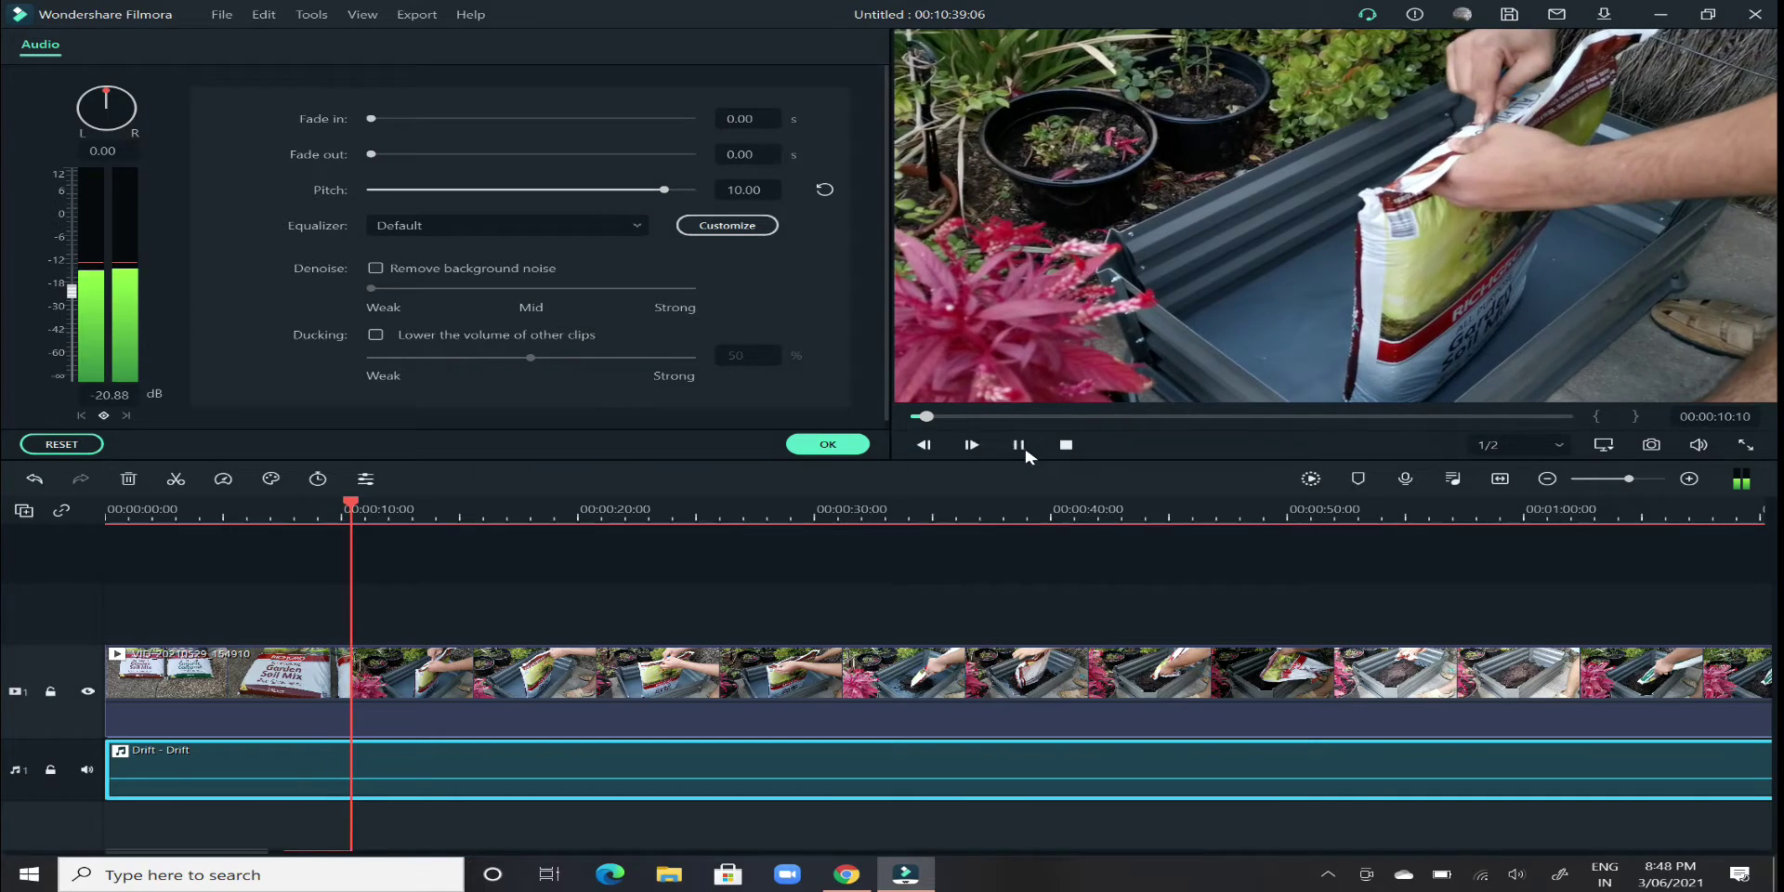
left_click(1022, 450)
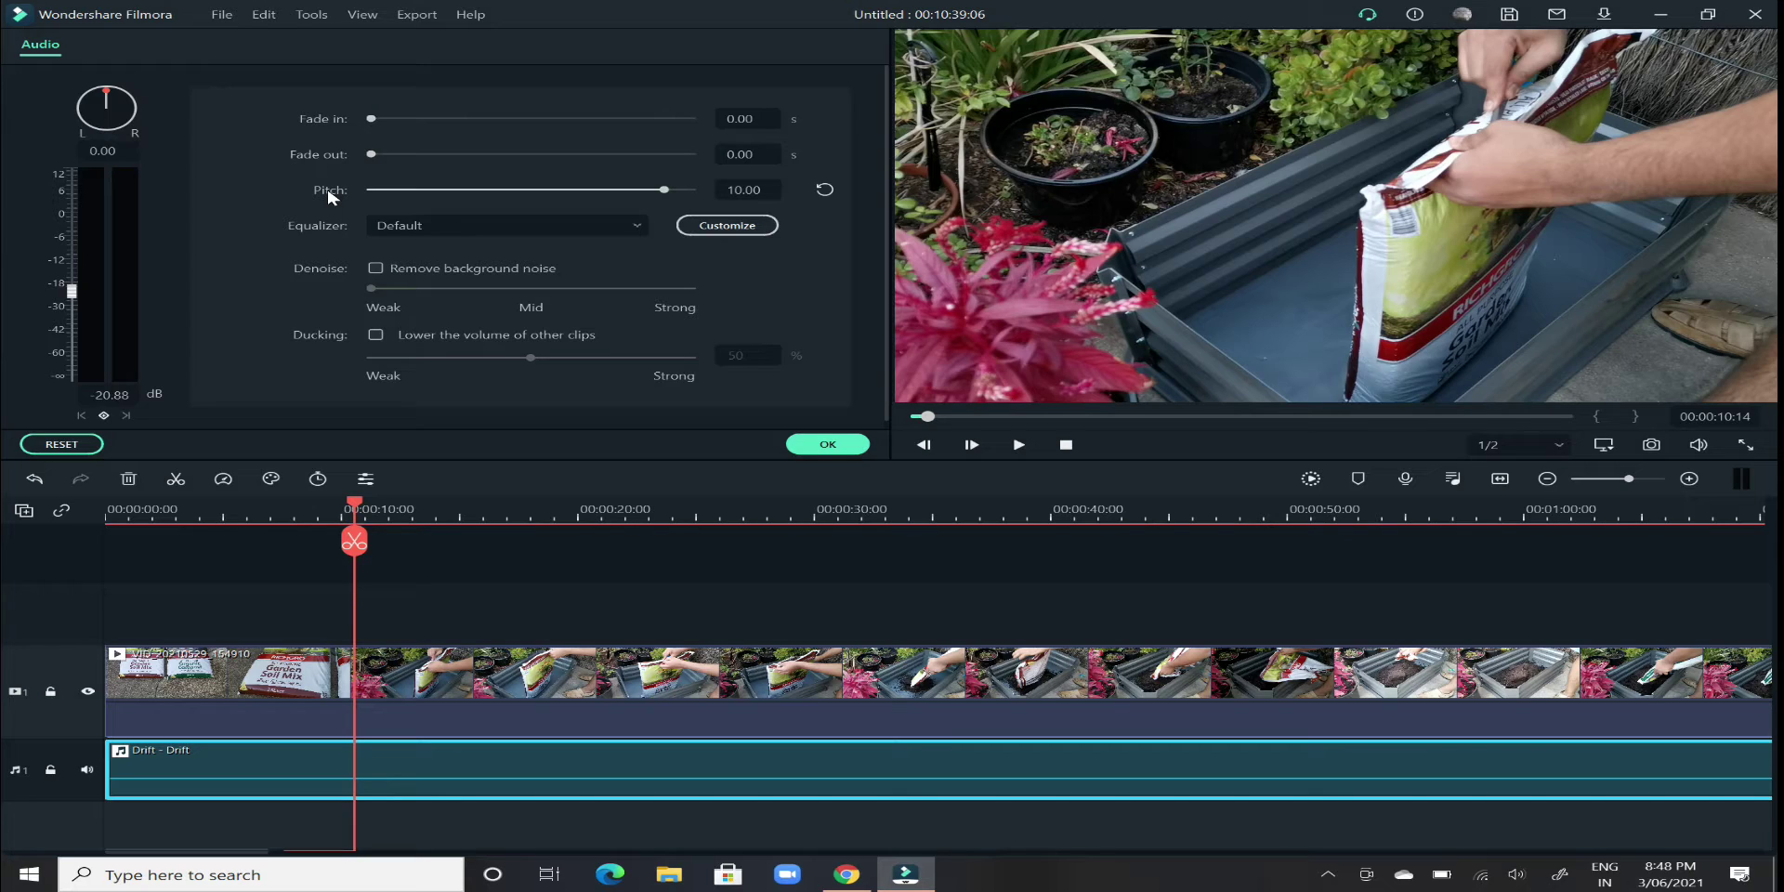
left_click(472, 227)
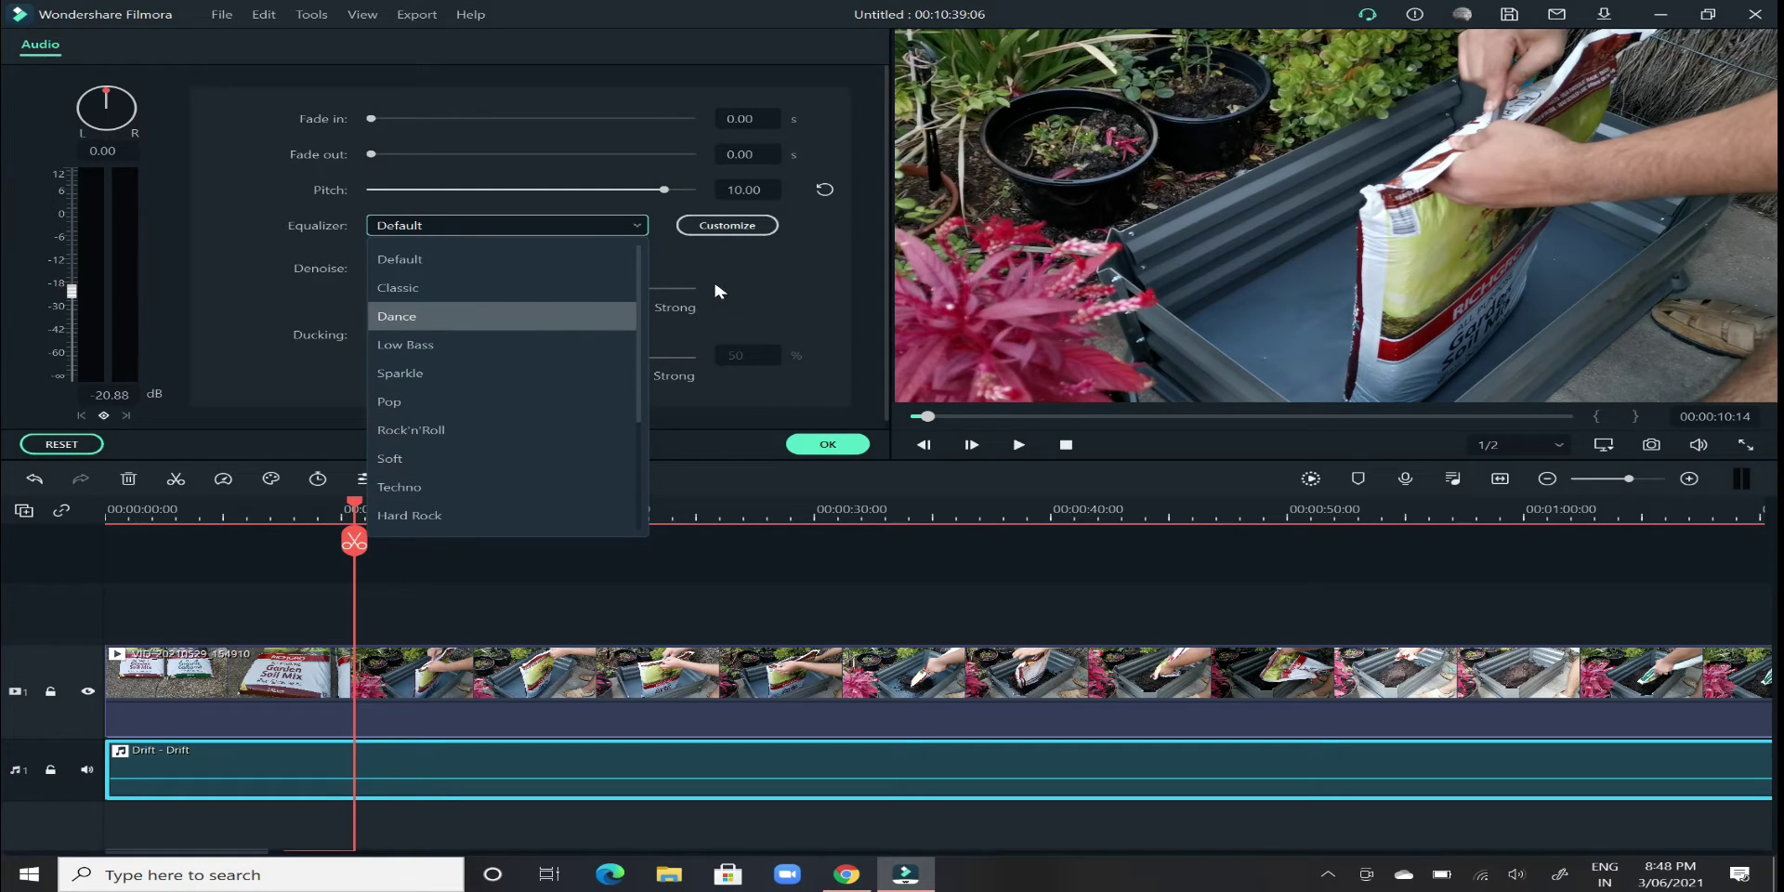
left_click(773, 264)
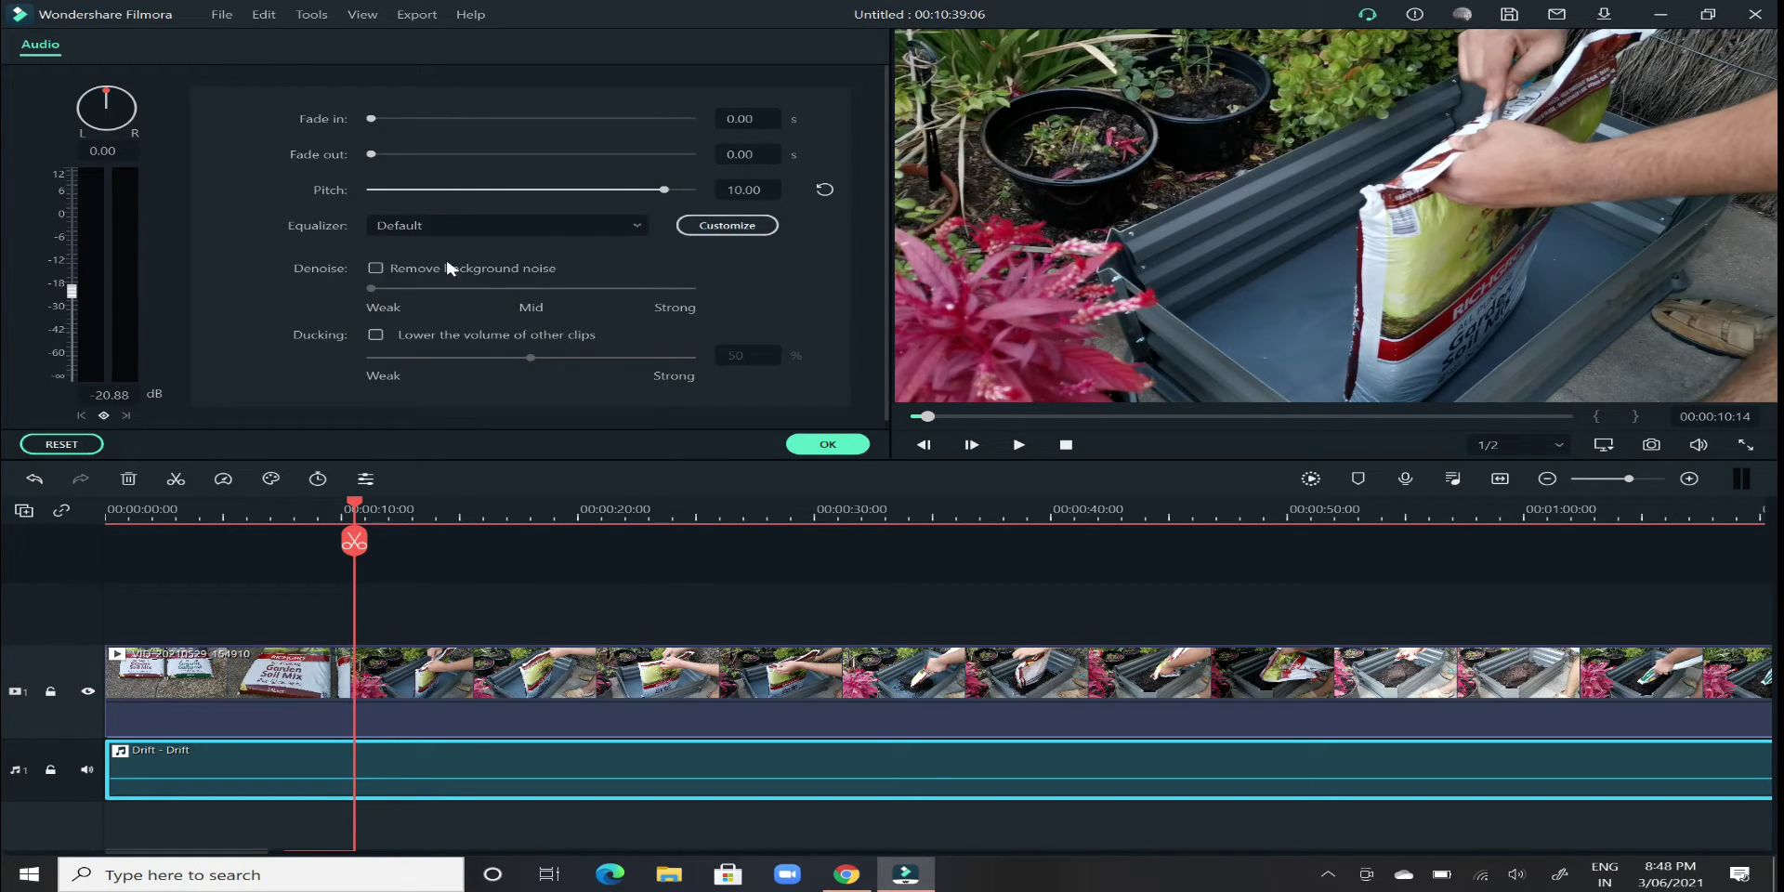